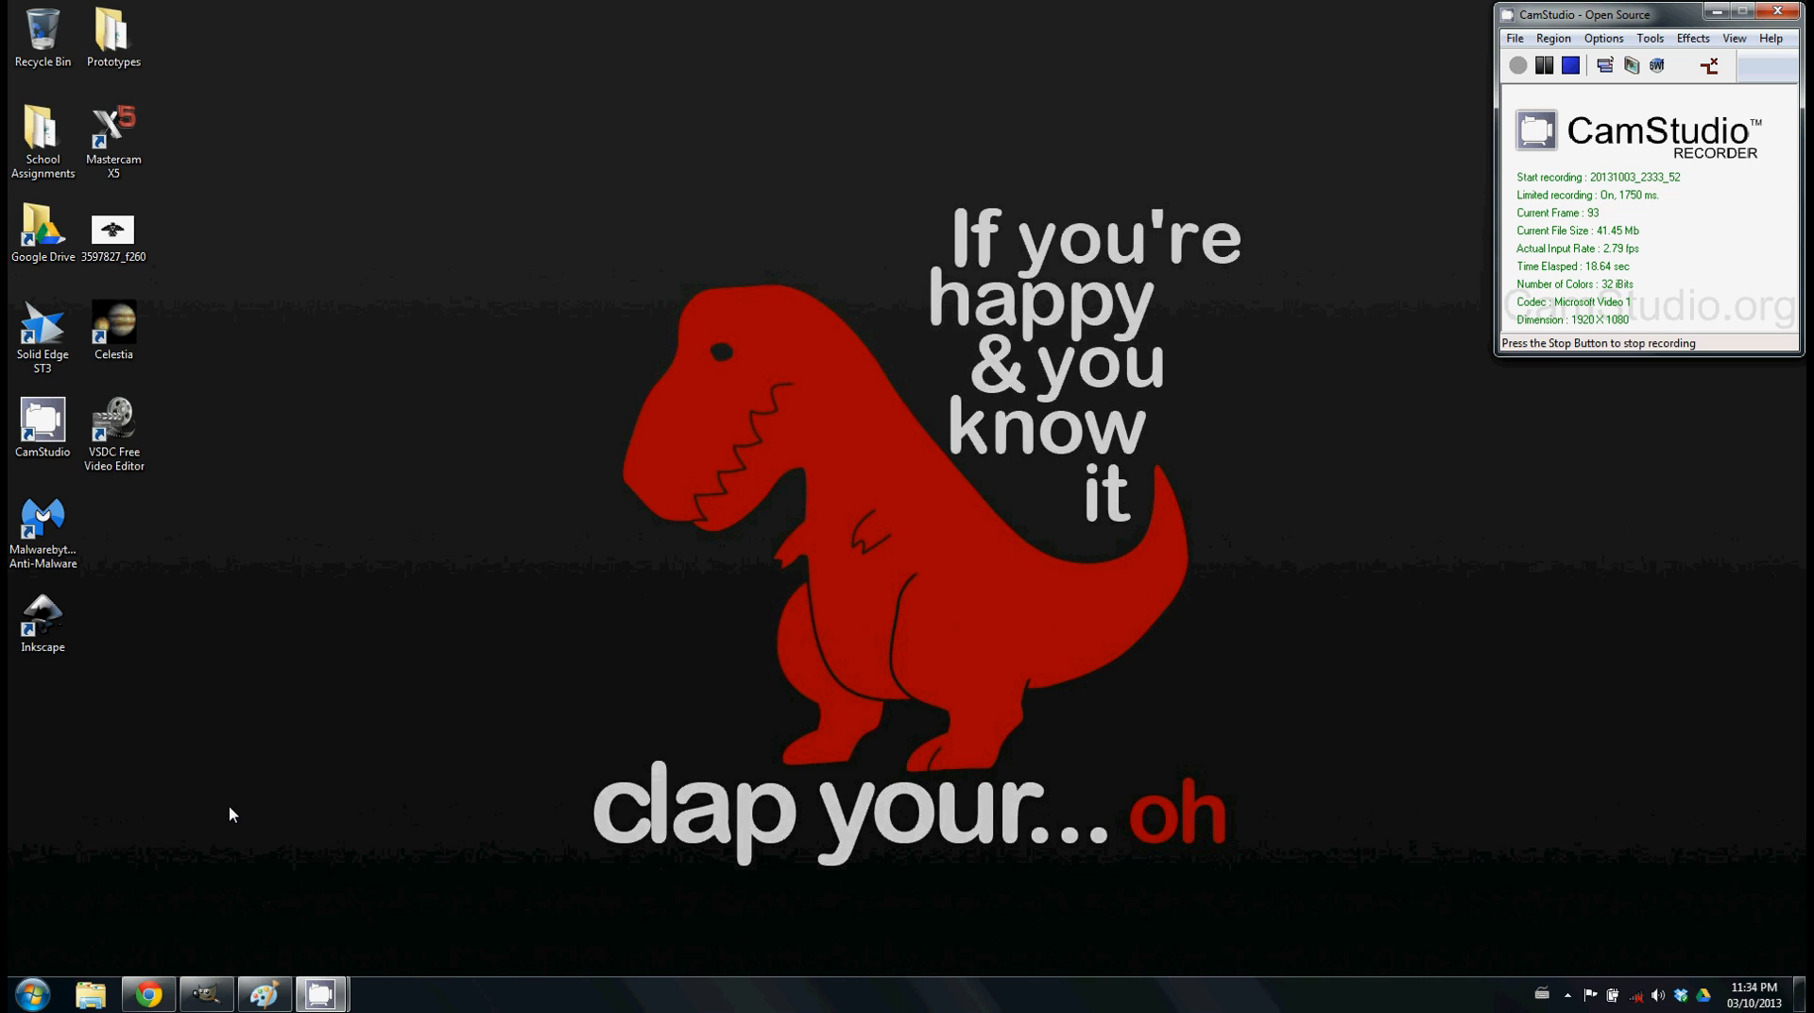
# Look over the GIMP website's Downloads page, including the Windows installer and the source packages, in Chrome
pyautogui.click(148, 994)
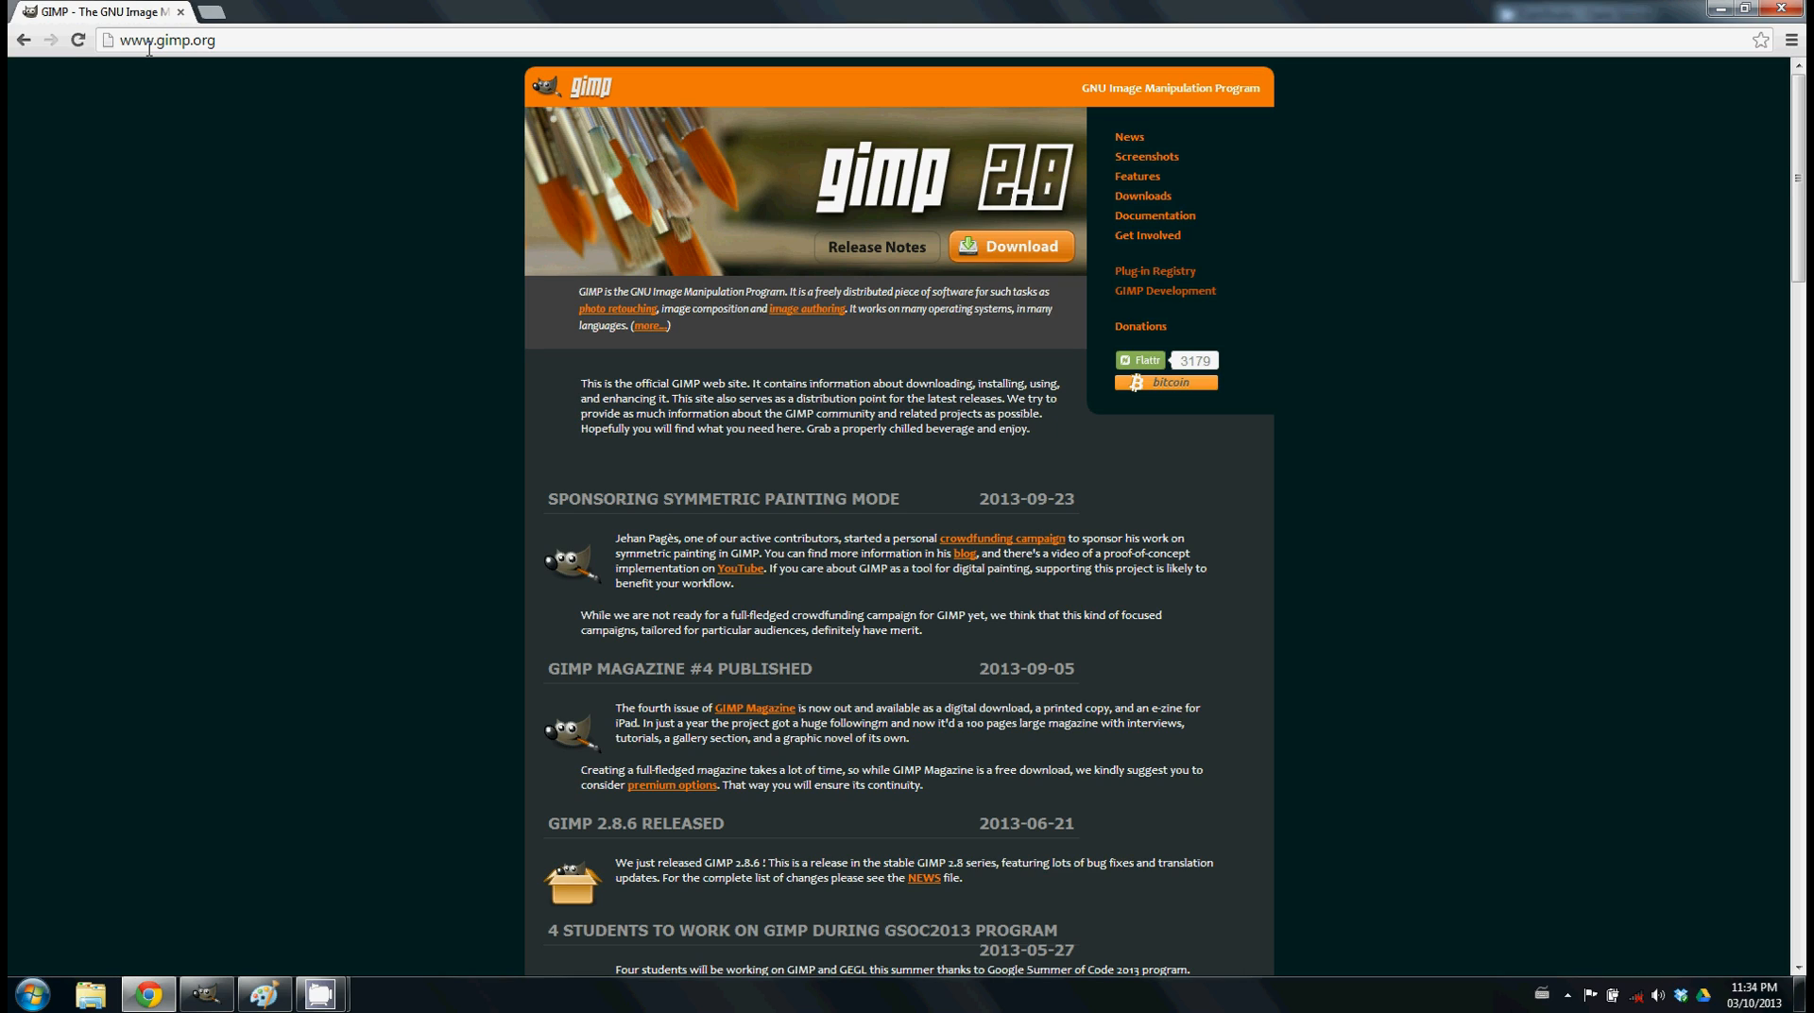
pyautogui.click(989, 247)
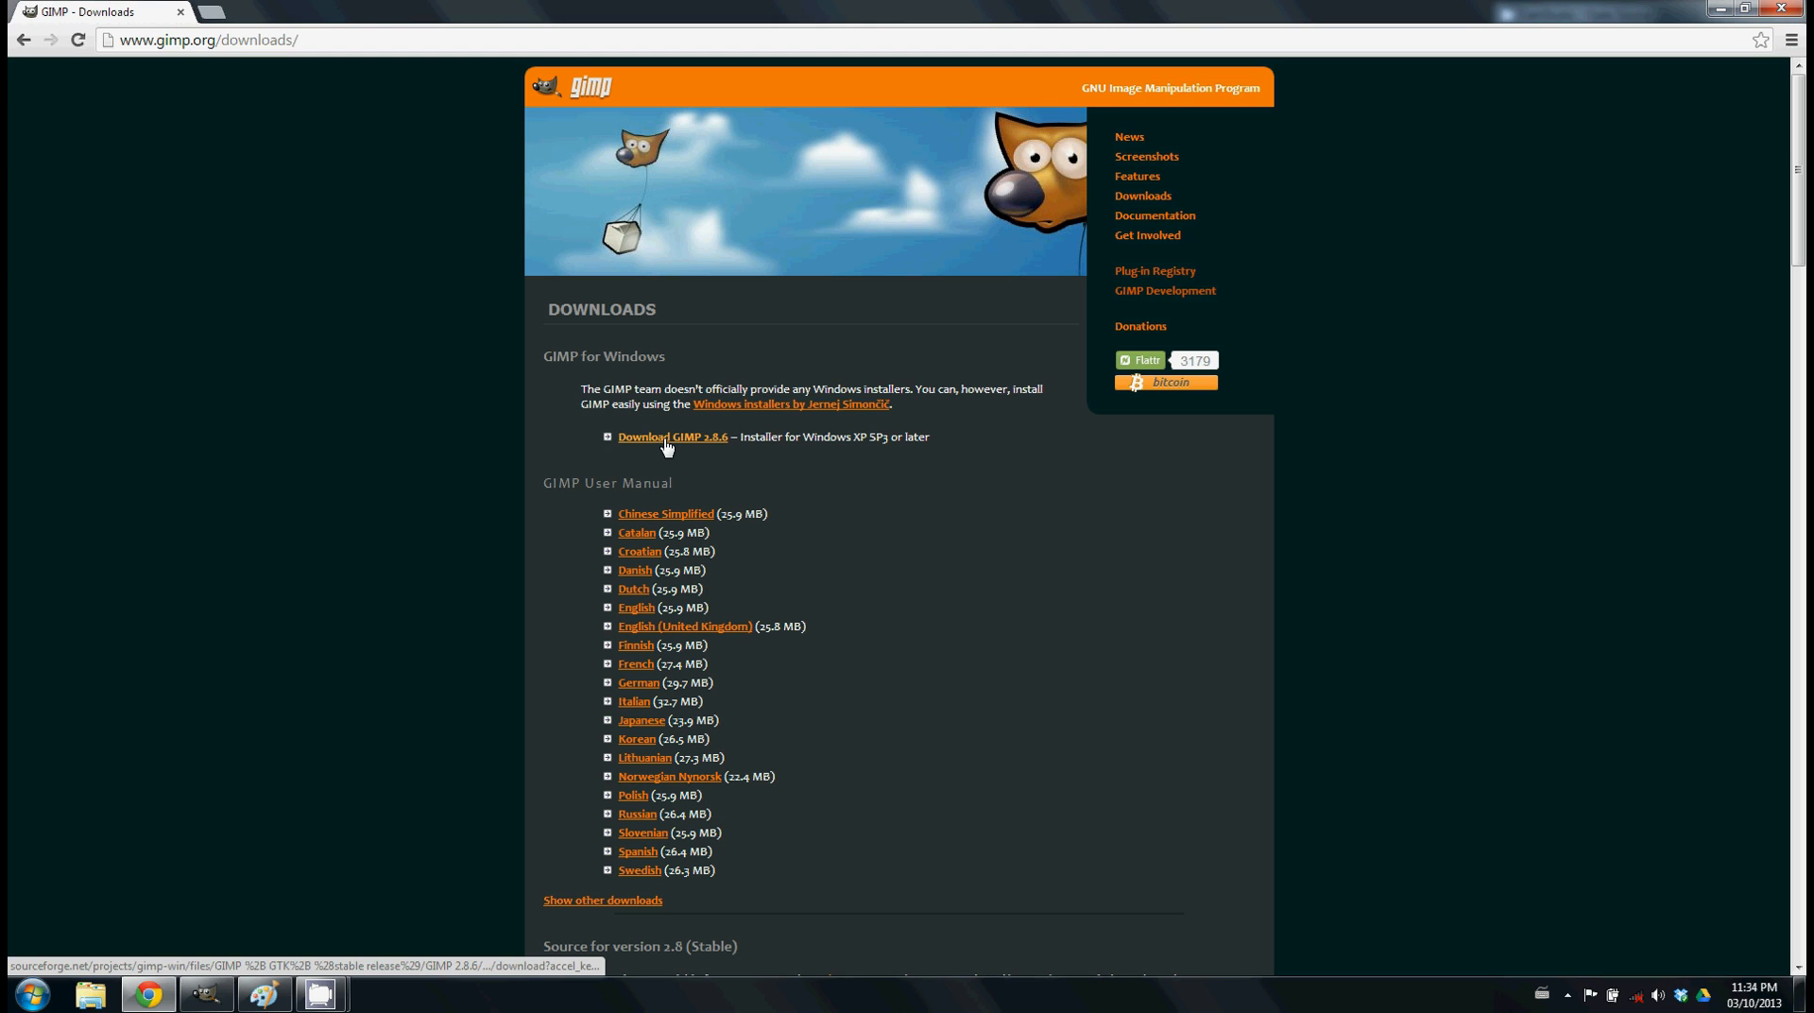
pyautogui.scroll(-3, 667, 446)
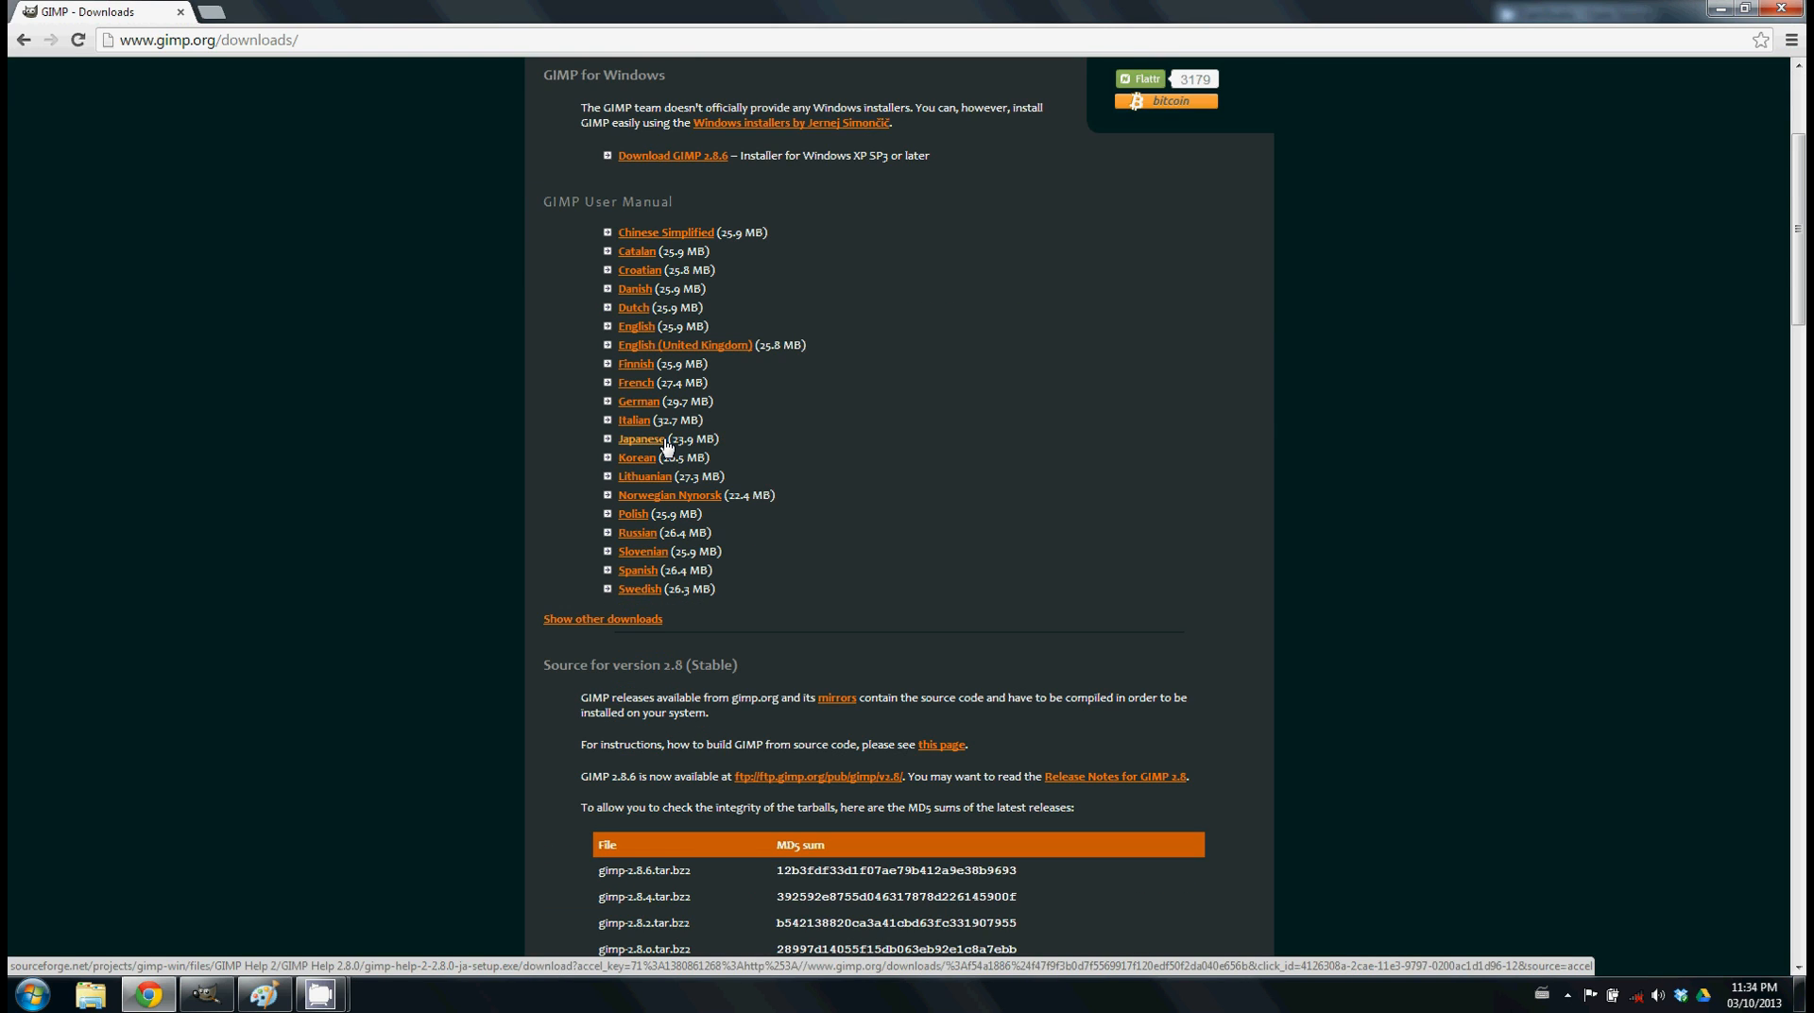
pyautogui.scroll(-3, 667, 446)
pyautogui.scroll(-3, 414, 513)
pyautogui.scroll(4, 386, 518)
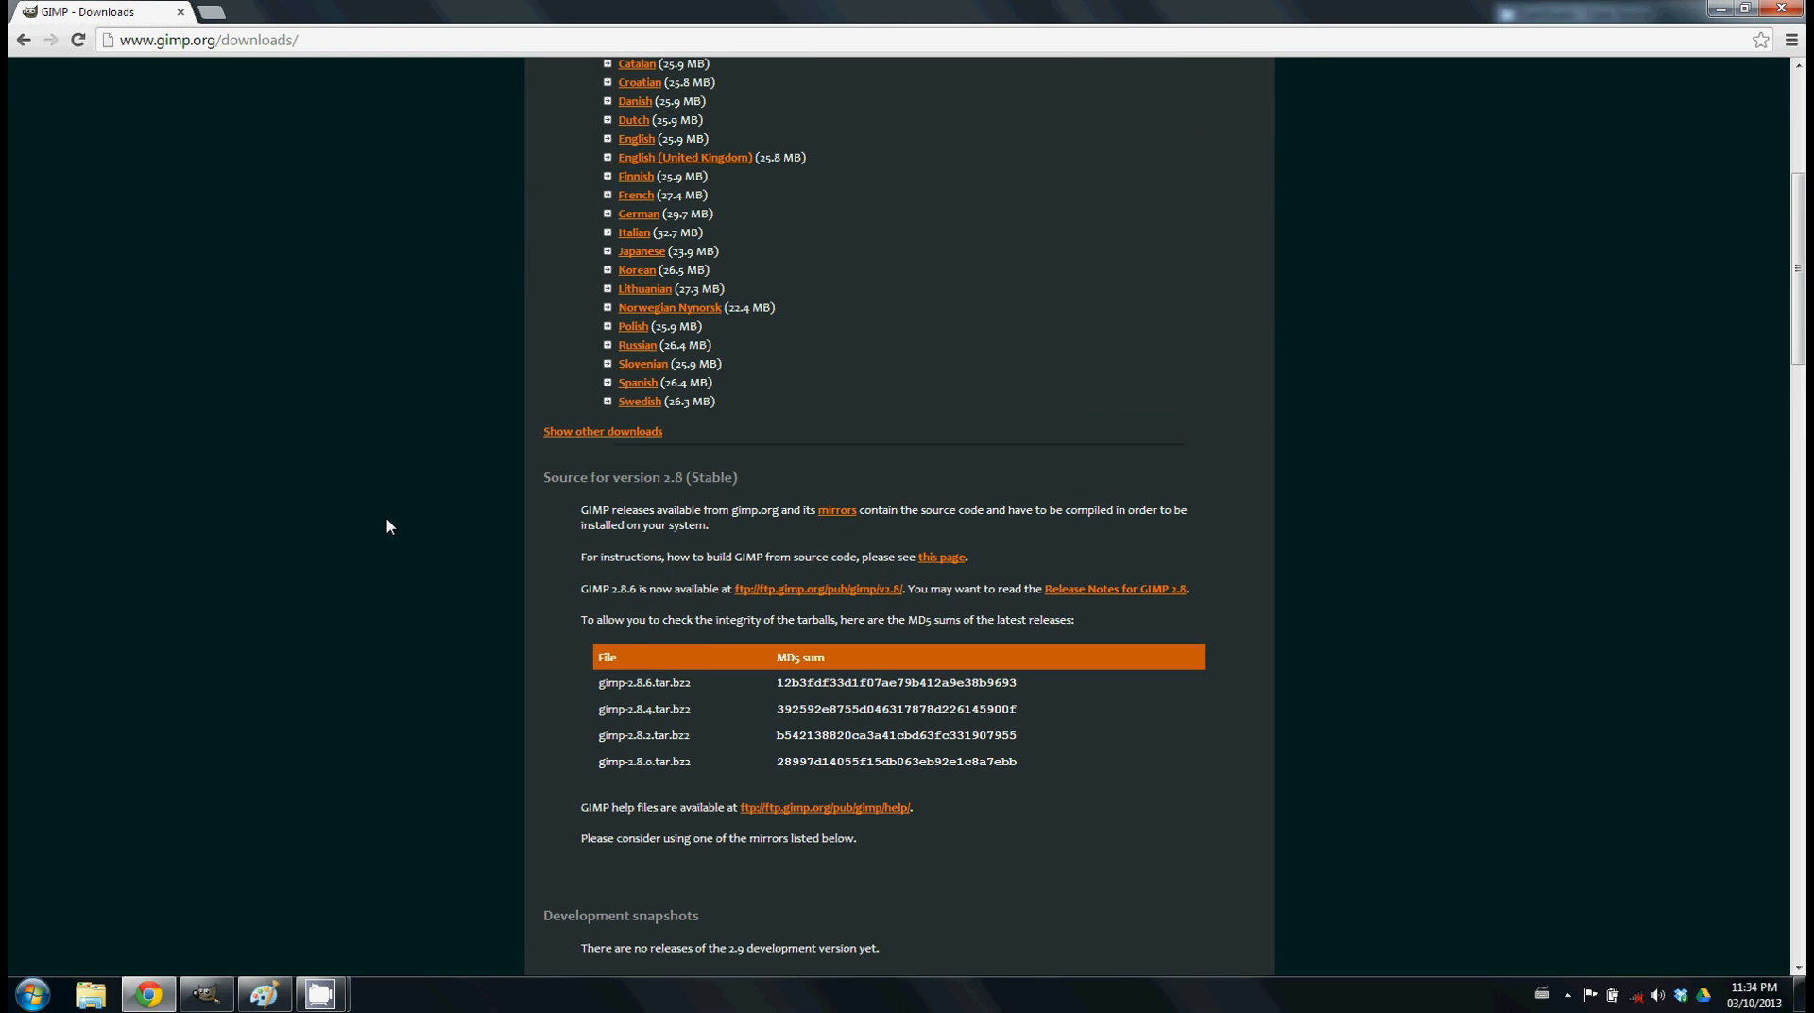
pyautogui.scroll(5, 386, 520)
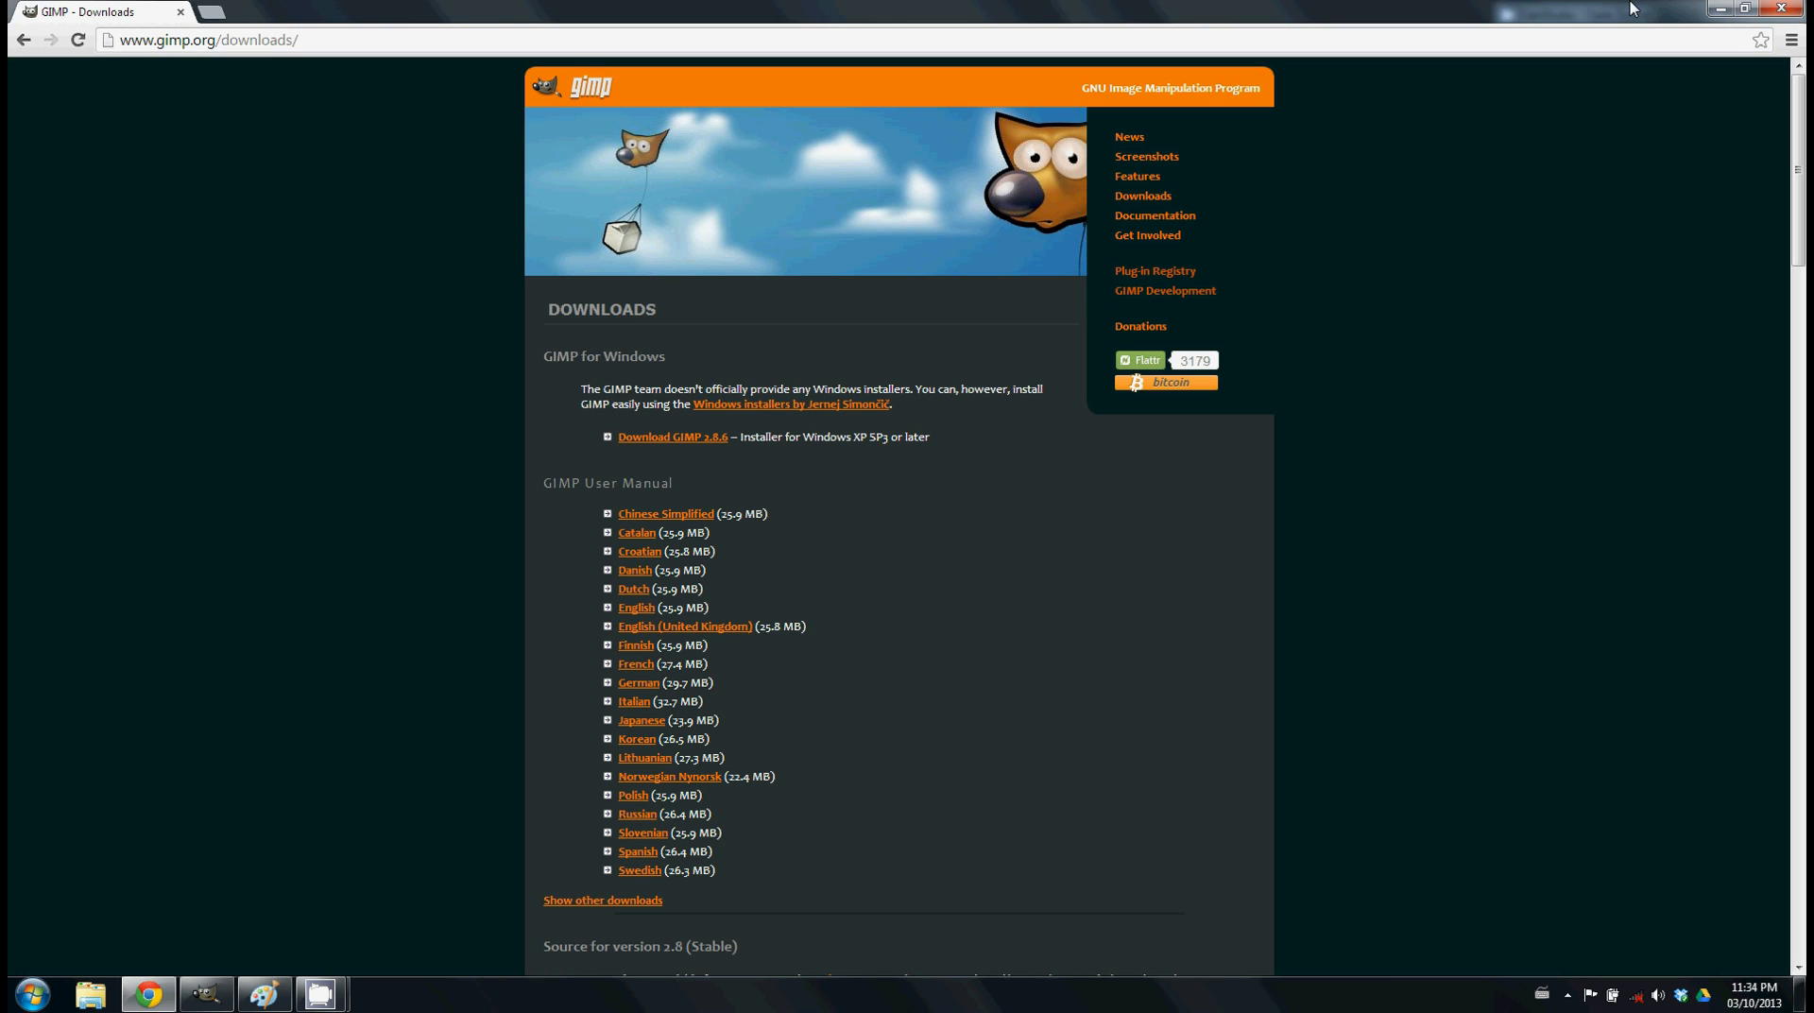
pyautogui.click(1778, 9)
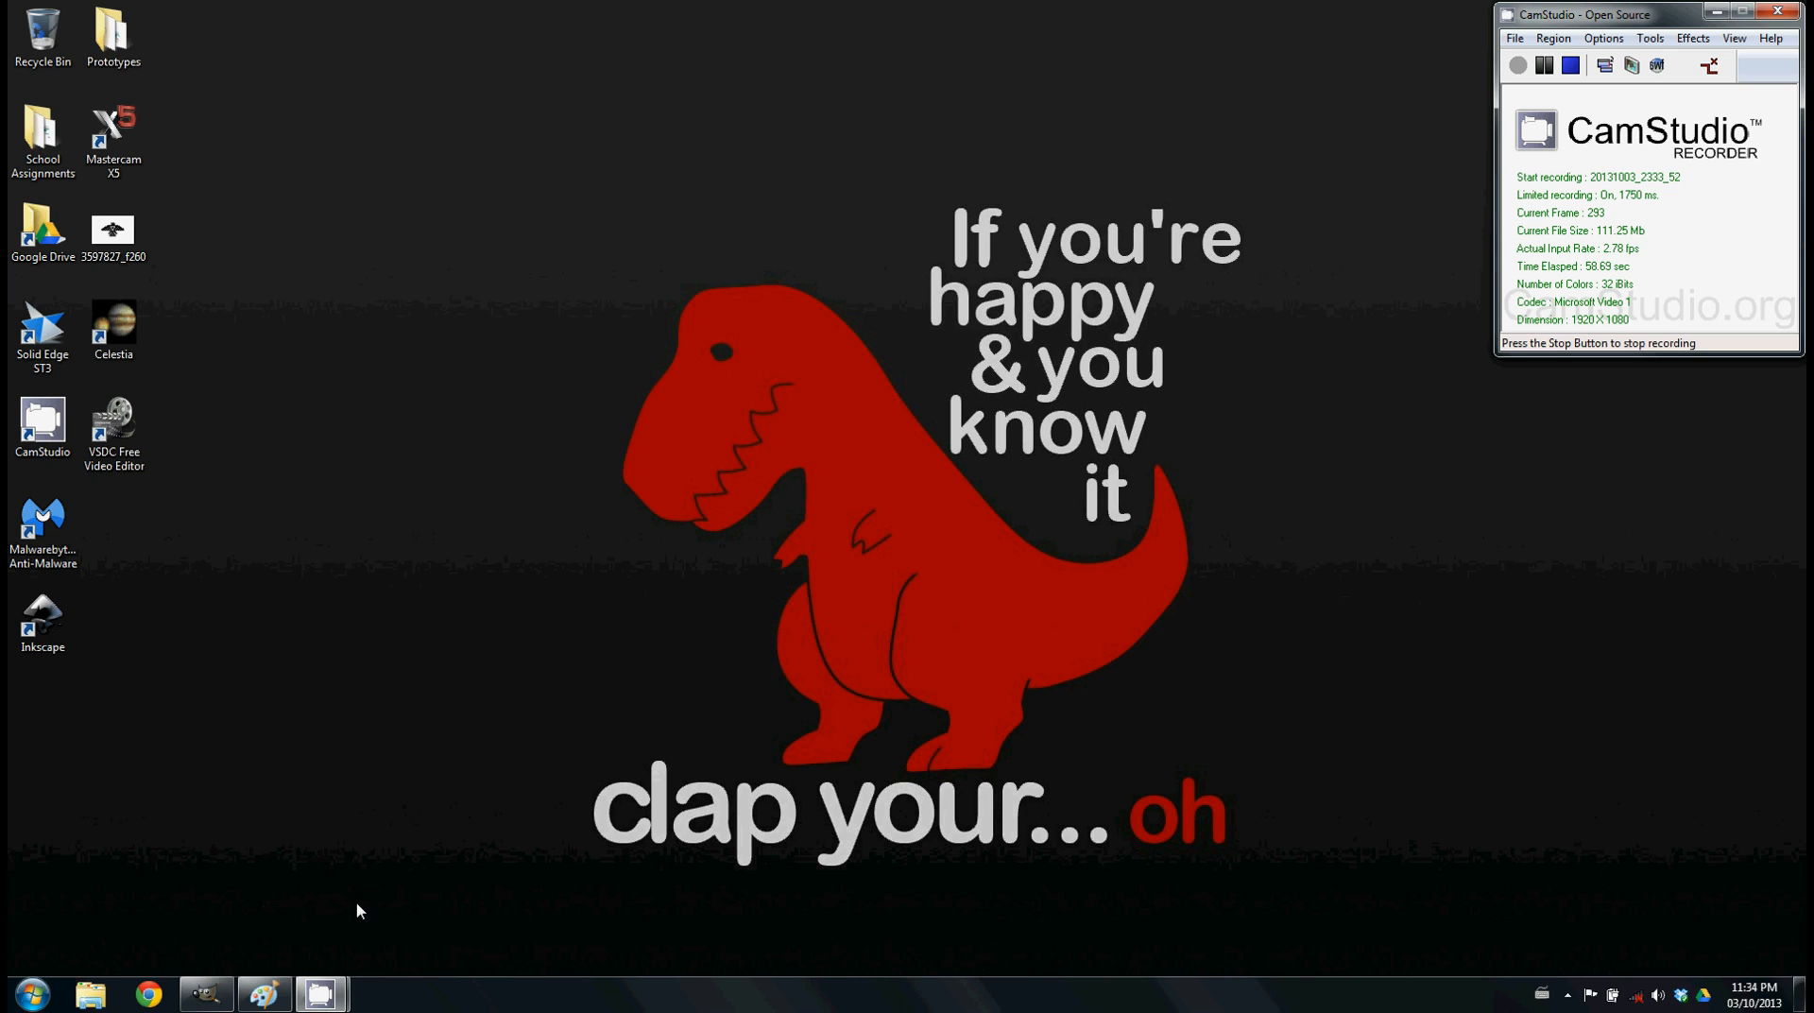
# Switch to GIMP and create a new image from the A4 (300ppi) template
pyautogui.click(206, 994)
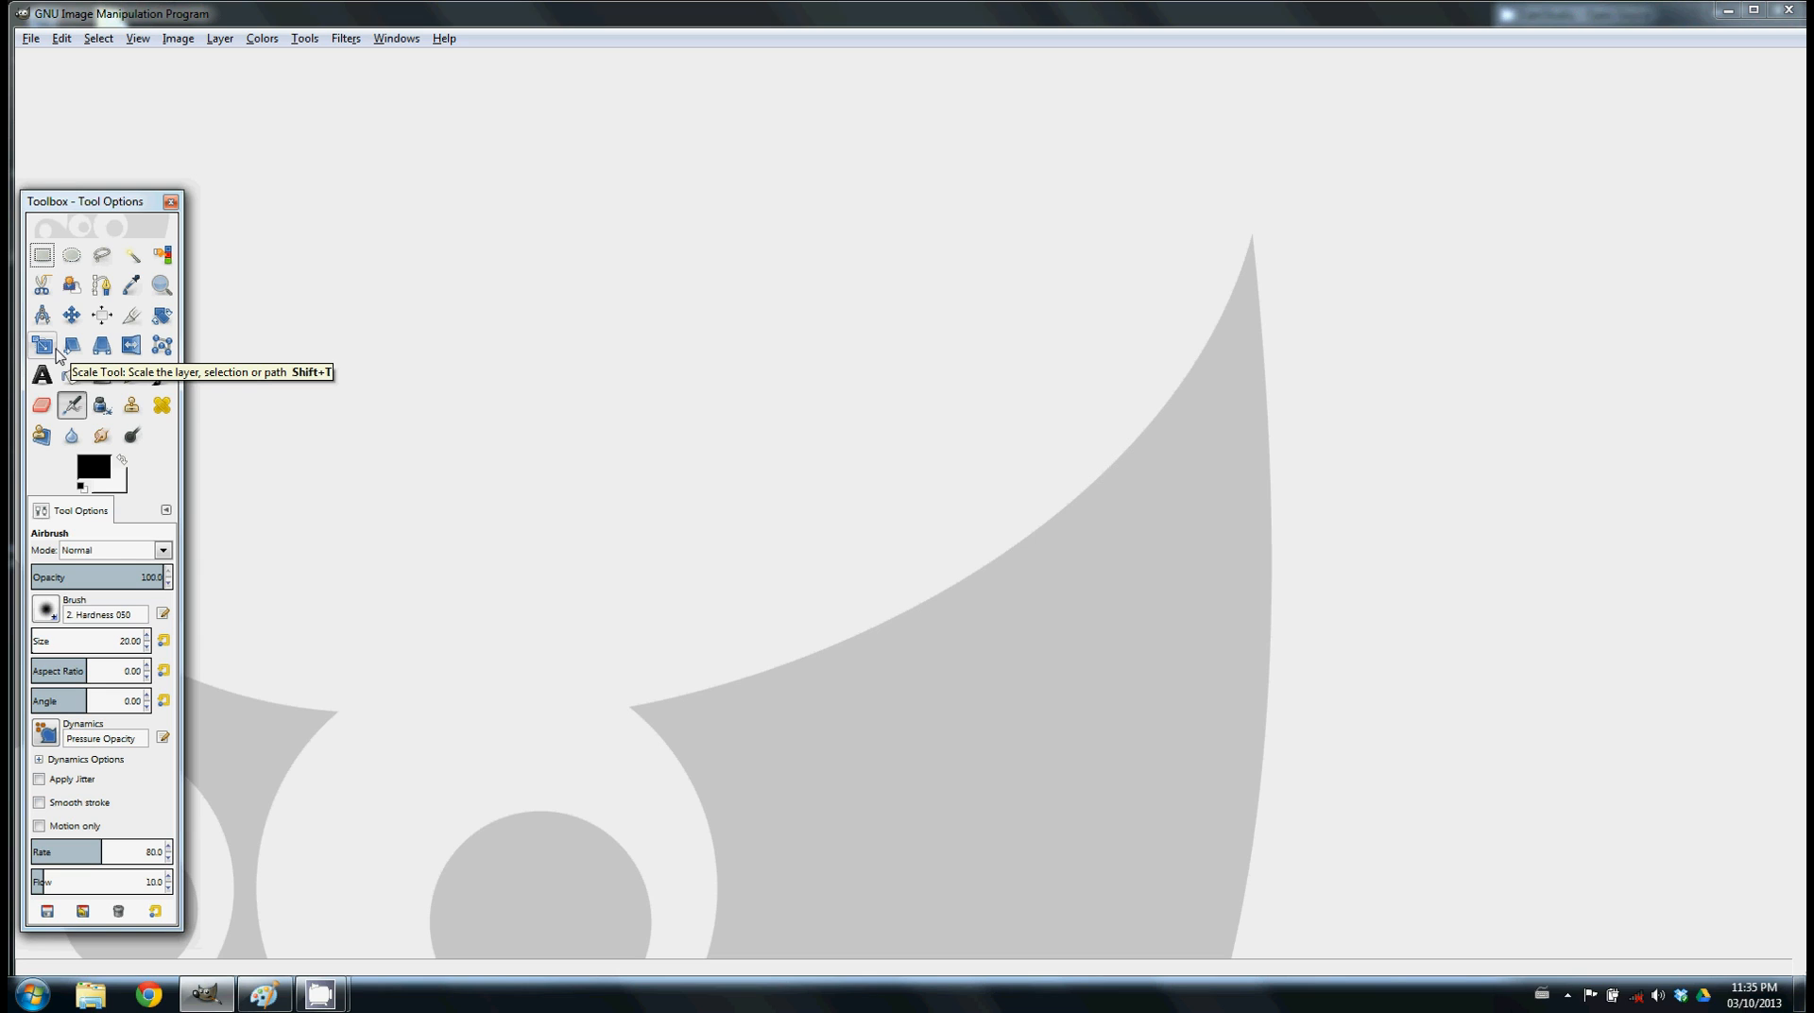
pyautogui.click(32, 40)
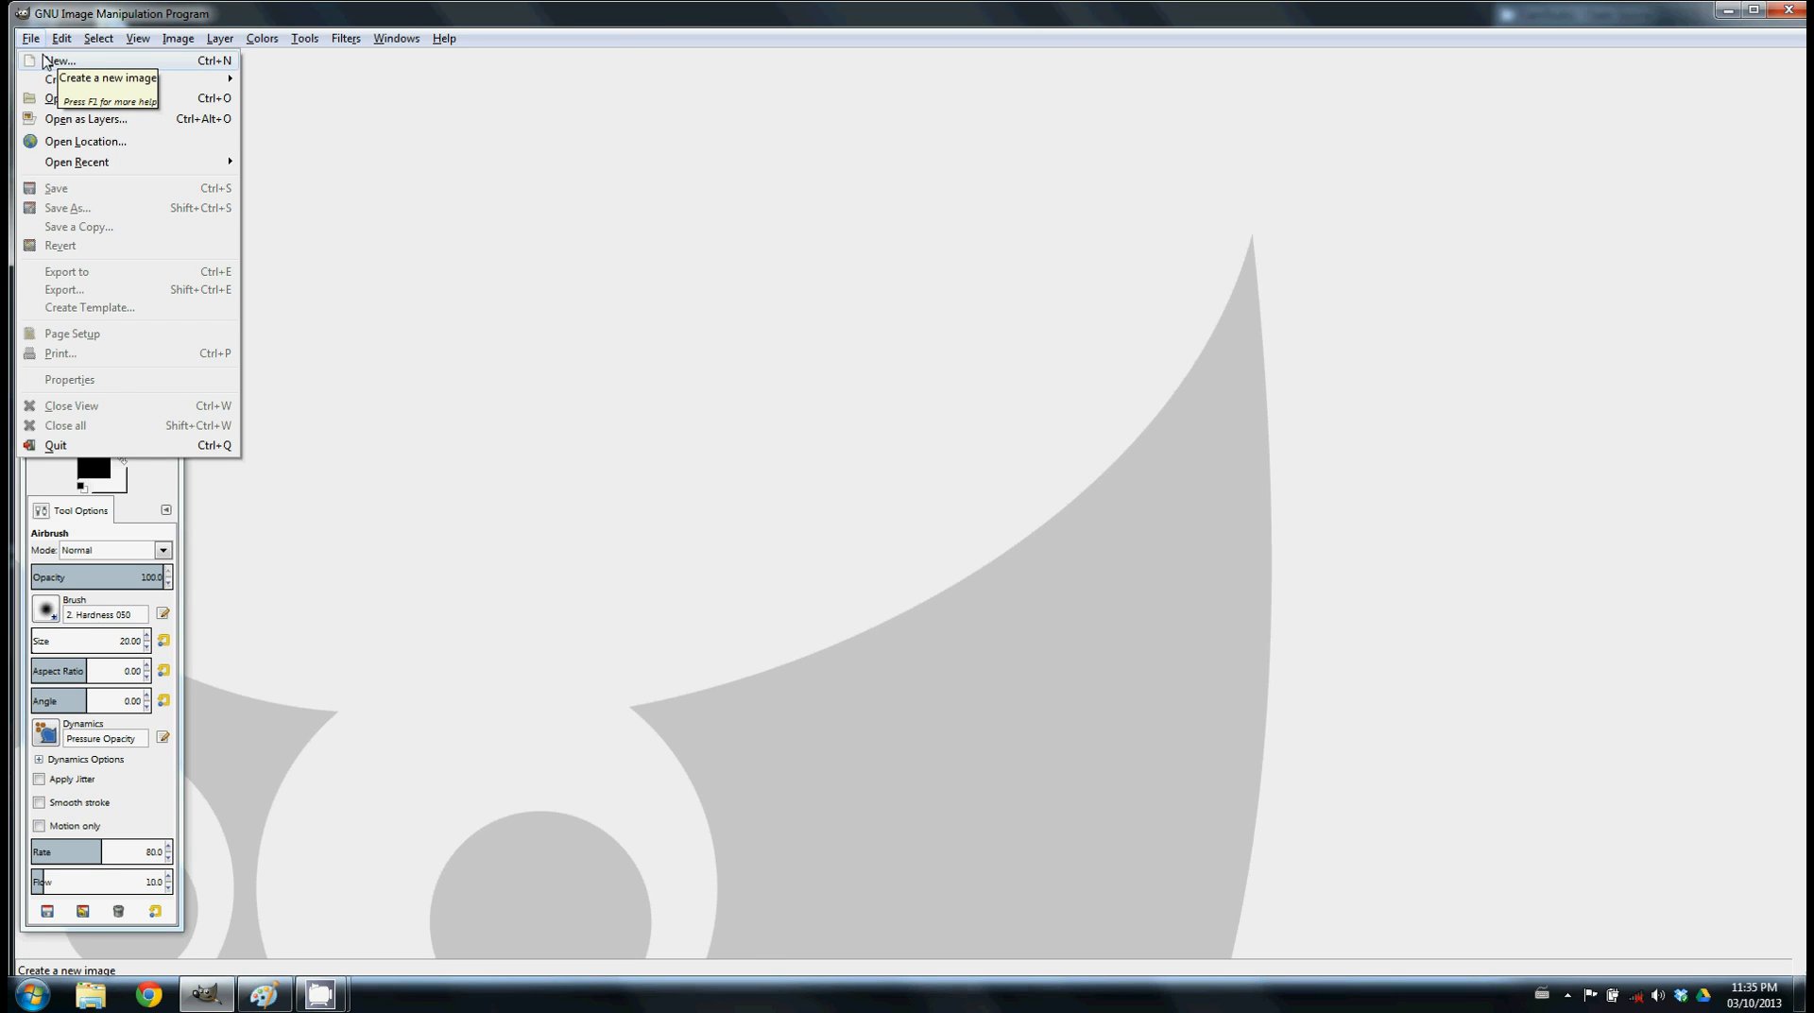
pyautogui.click(52, 60)
pyautogui.click(506, 202)
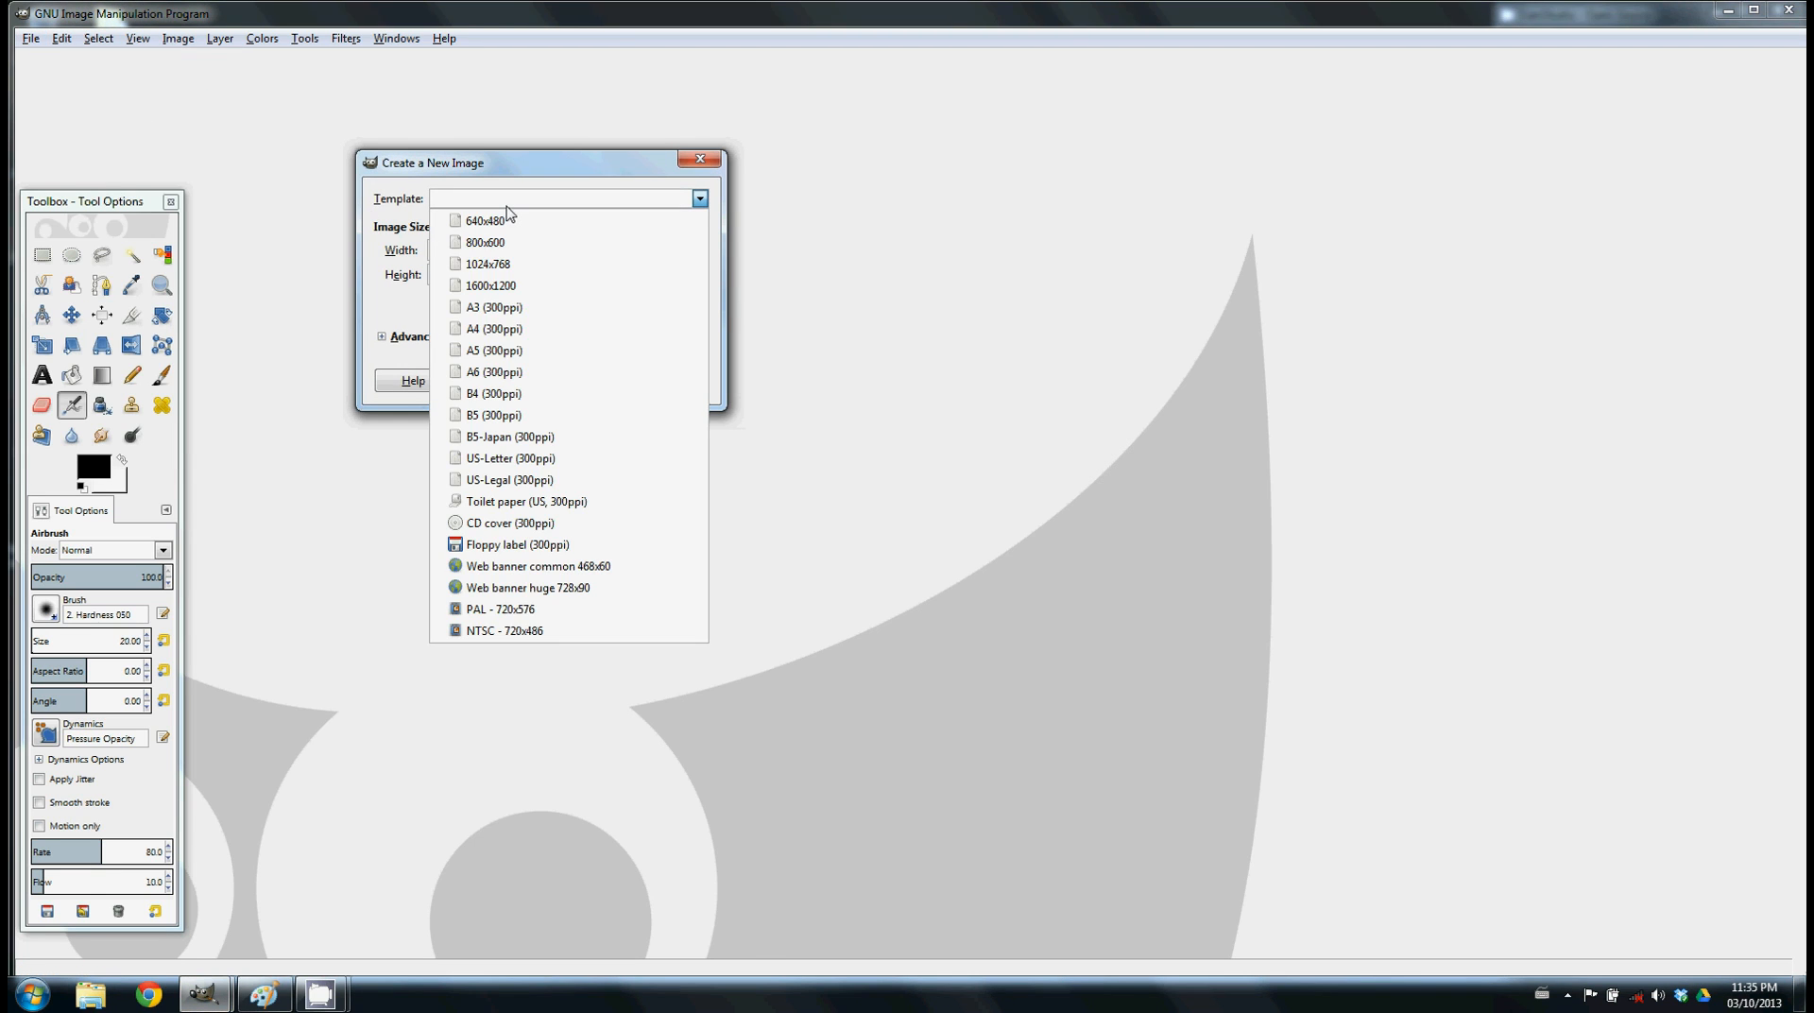
pyautogui.click(507, 206)
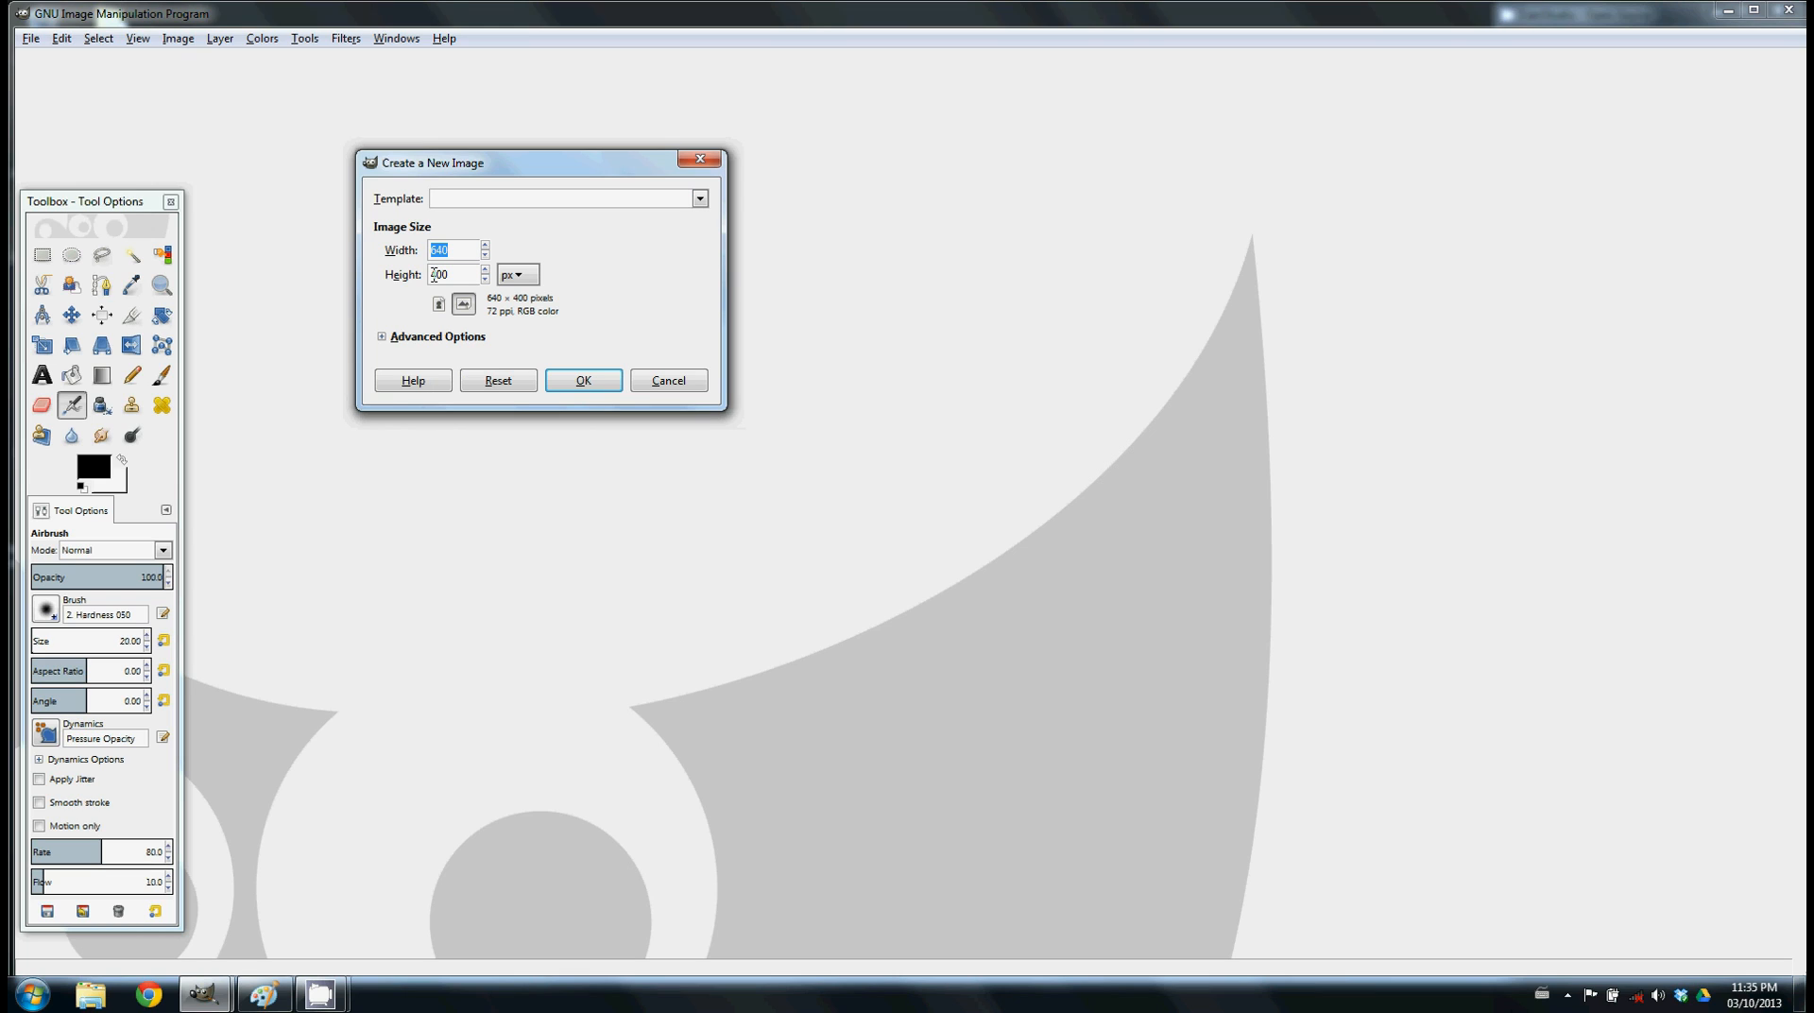
pyautogui.click(518, 275)
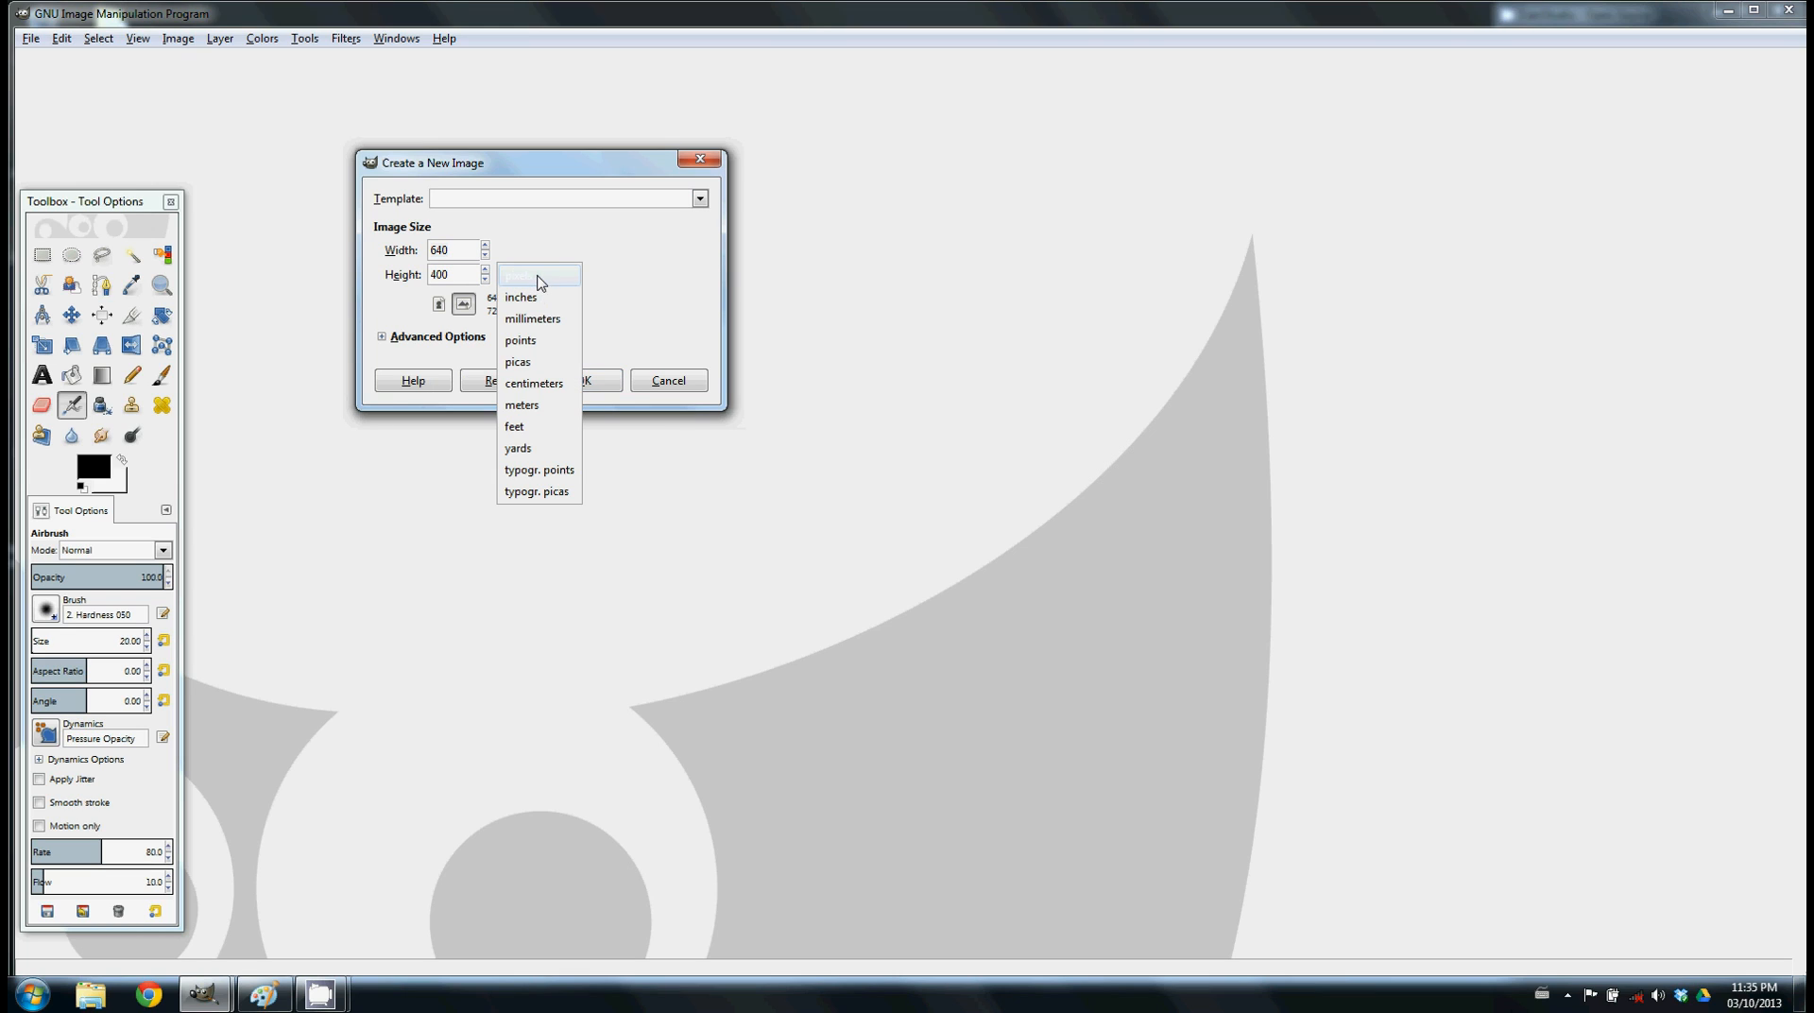
pyautogui.click(643, 335)
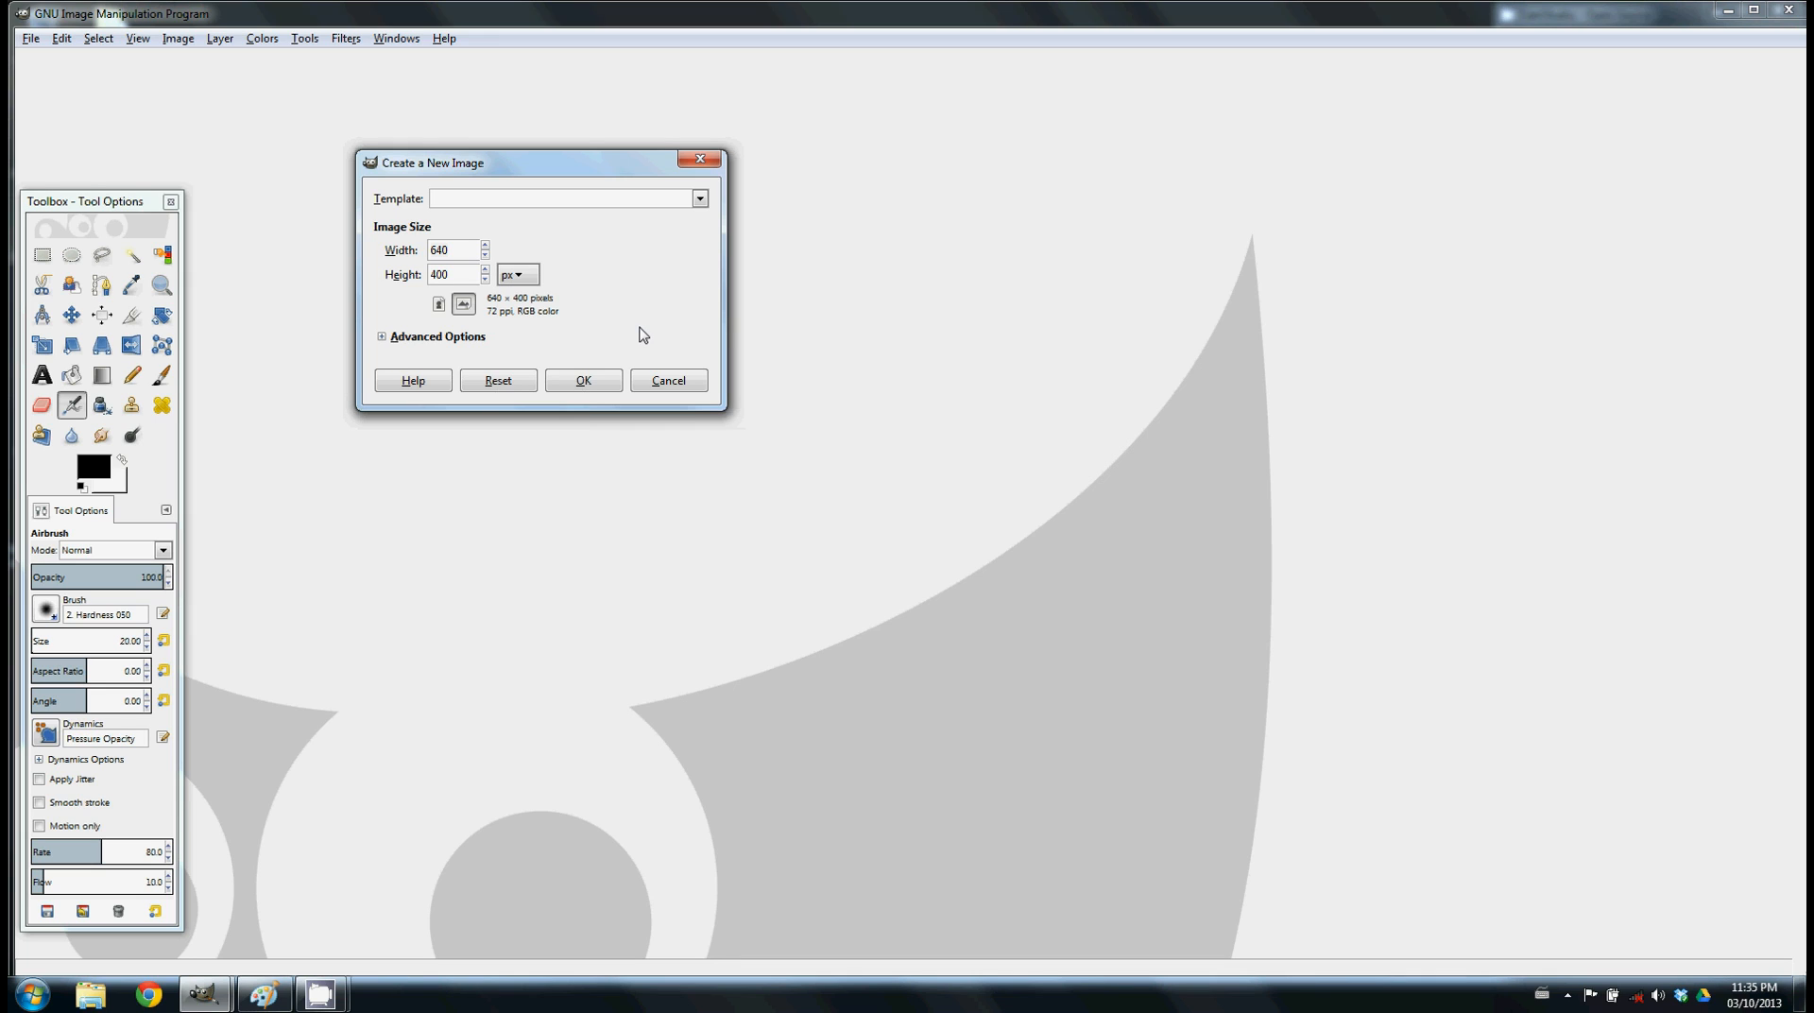
pyautogui.click(700, 198)
pyautogui.click(516, 329)
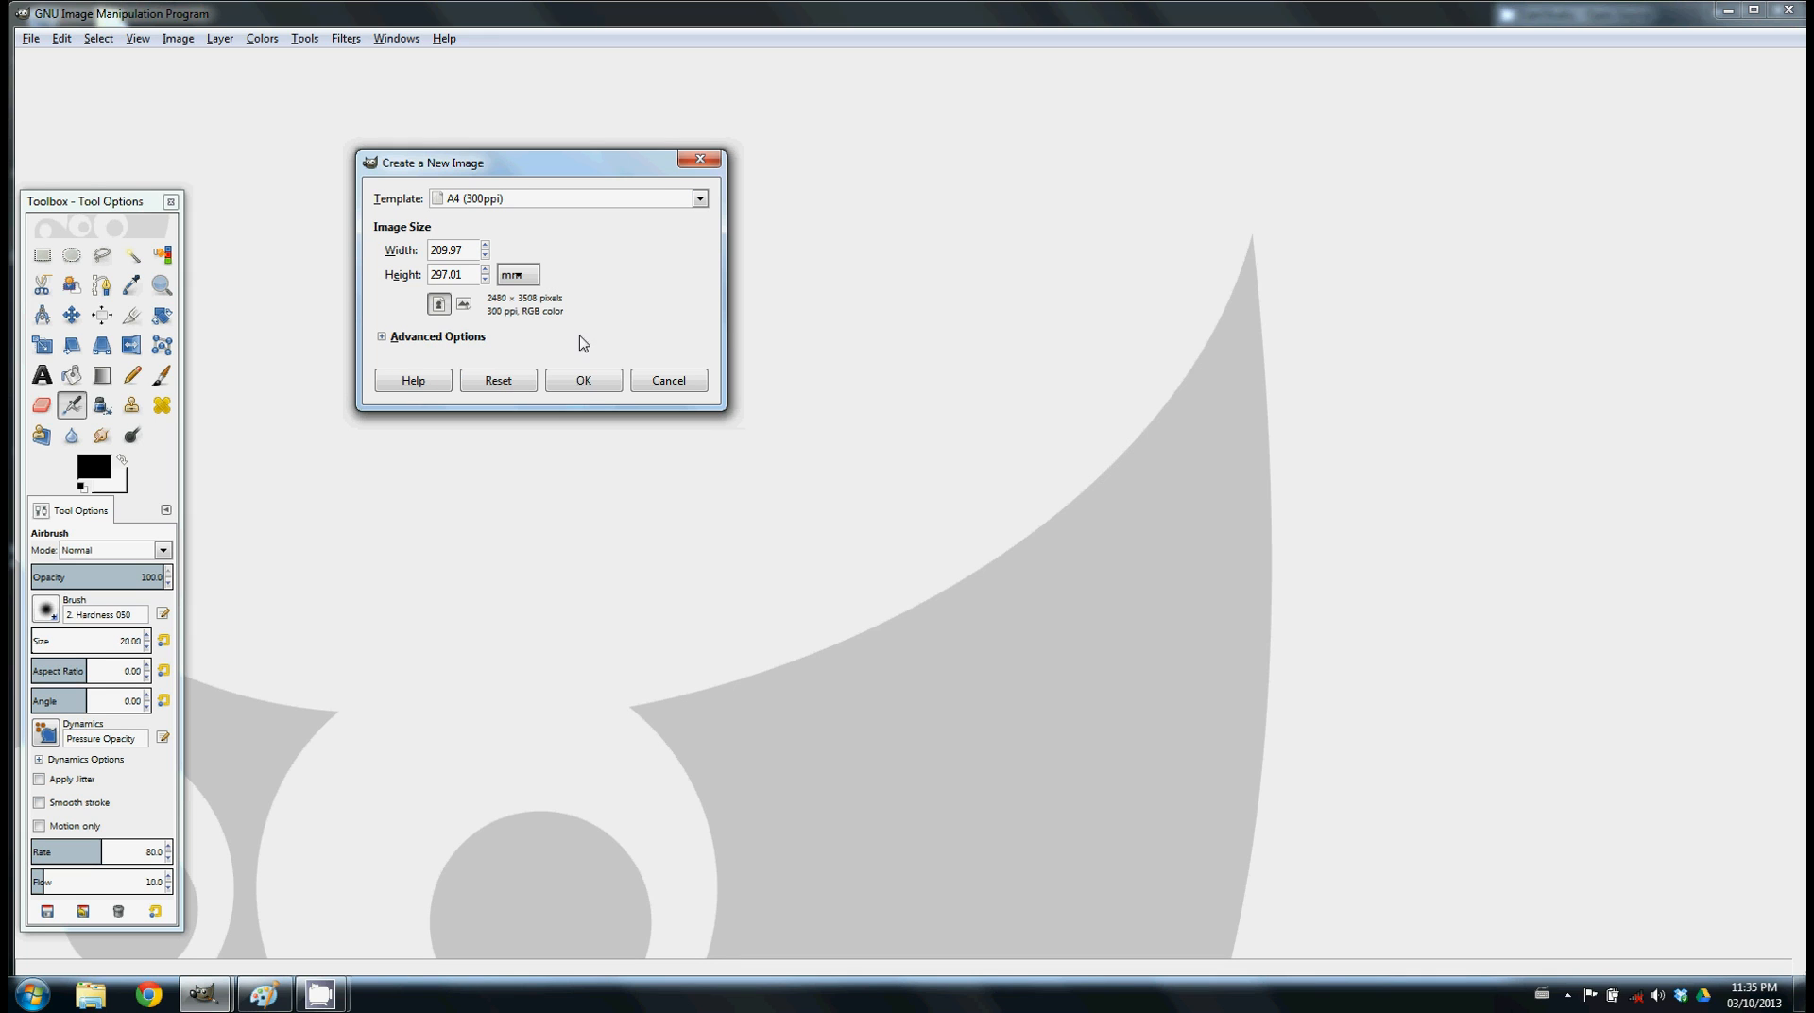
pyautogui.click(587, 383)
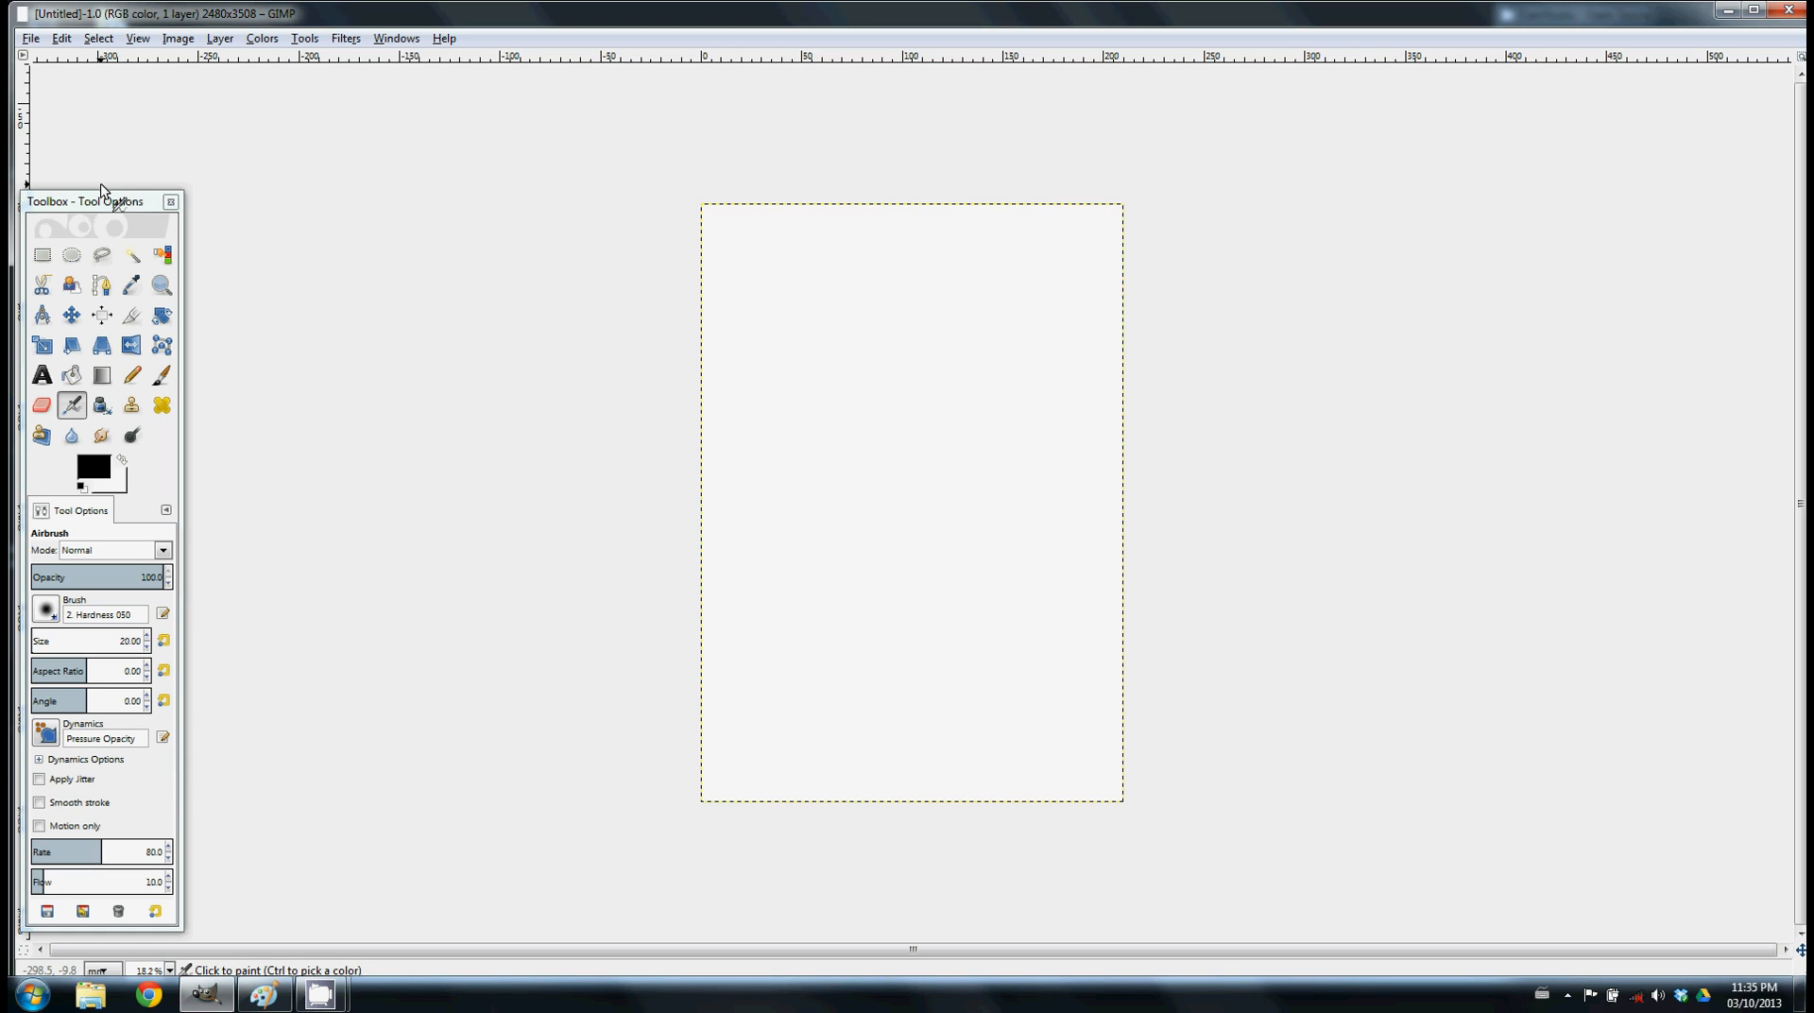
# Open the Layers dialog and place it clear of the canvas
pyautogui.click(395, 39)
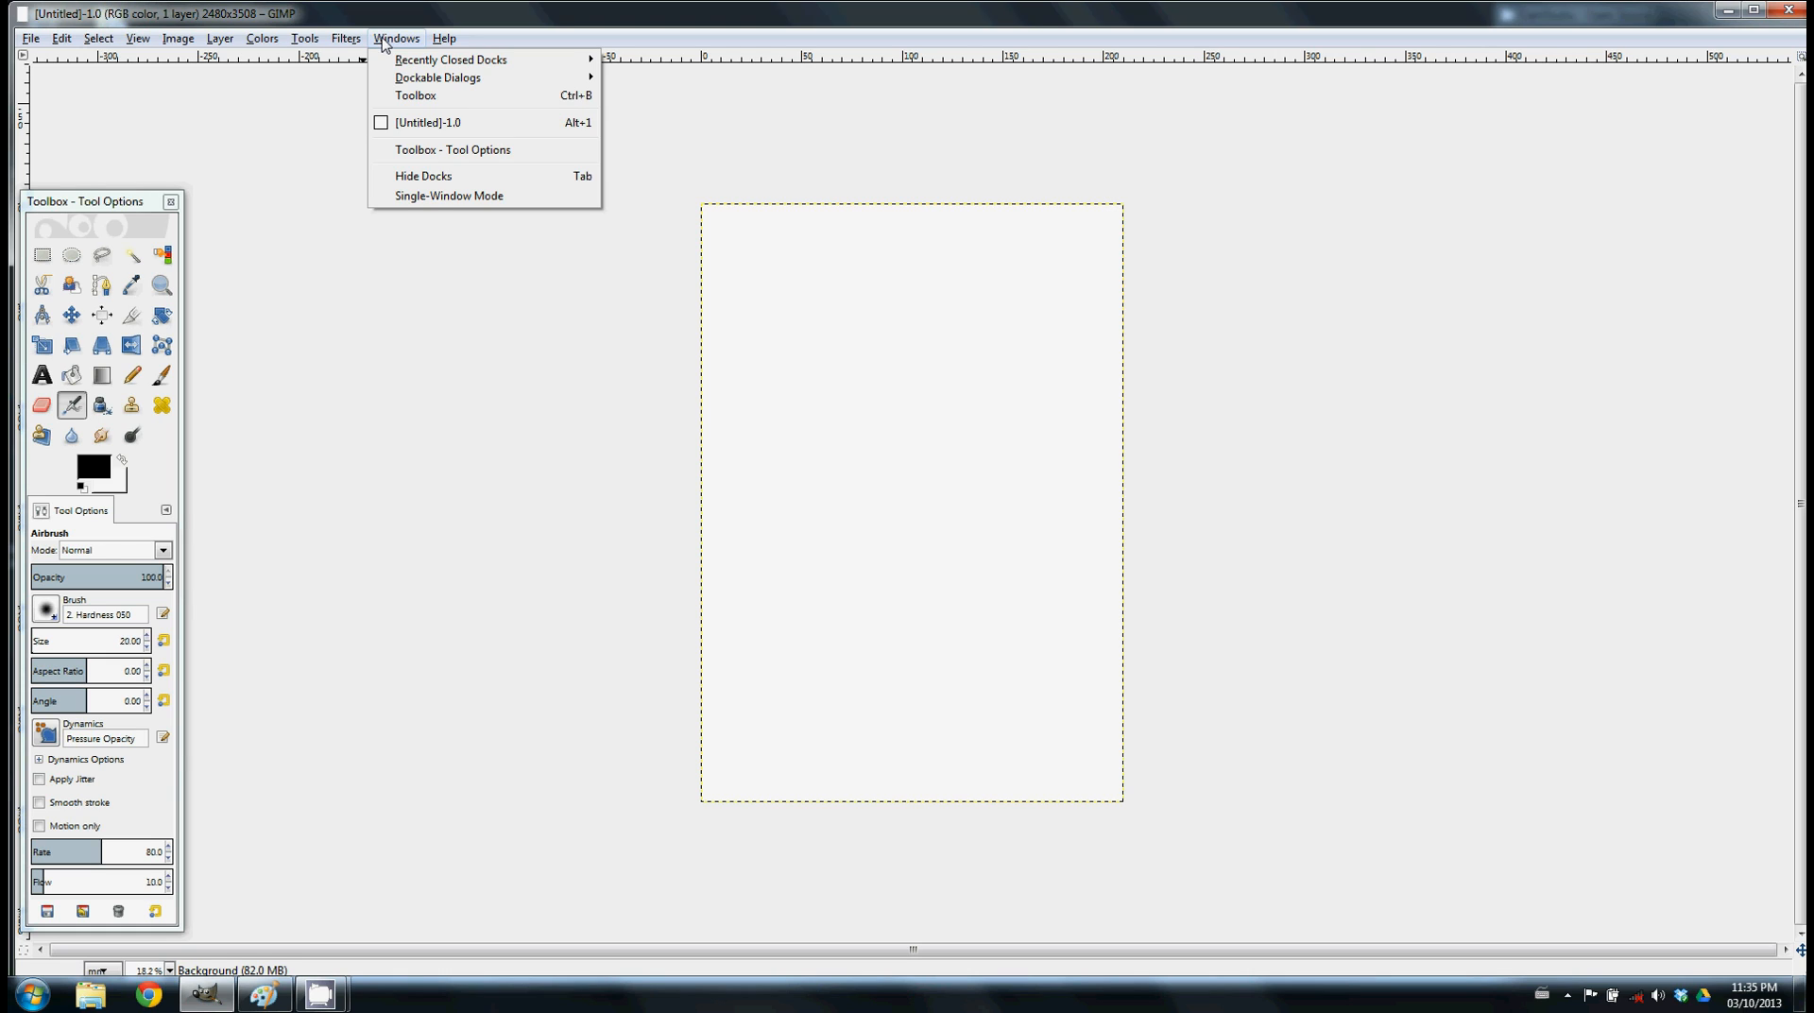
pyautogui.moveTo(413, 81)
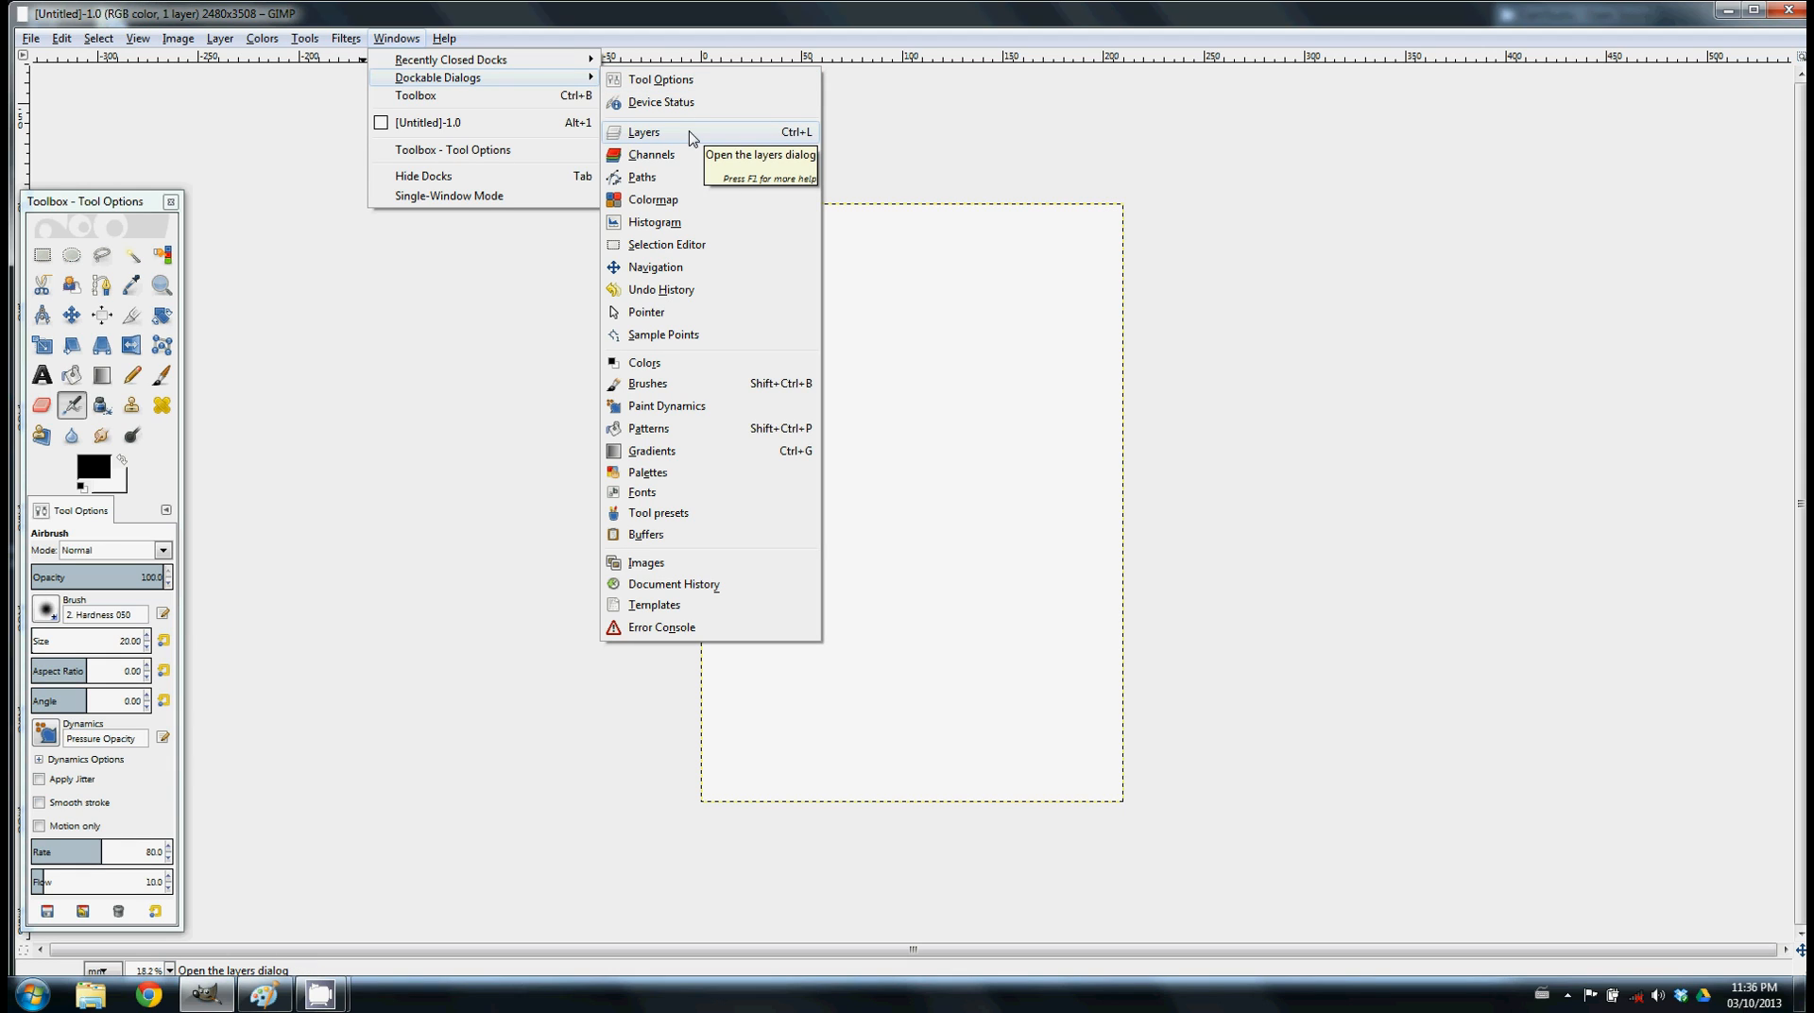
pyautogui.click(693, 138)
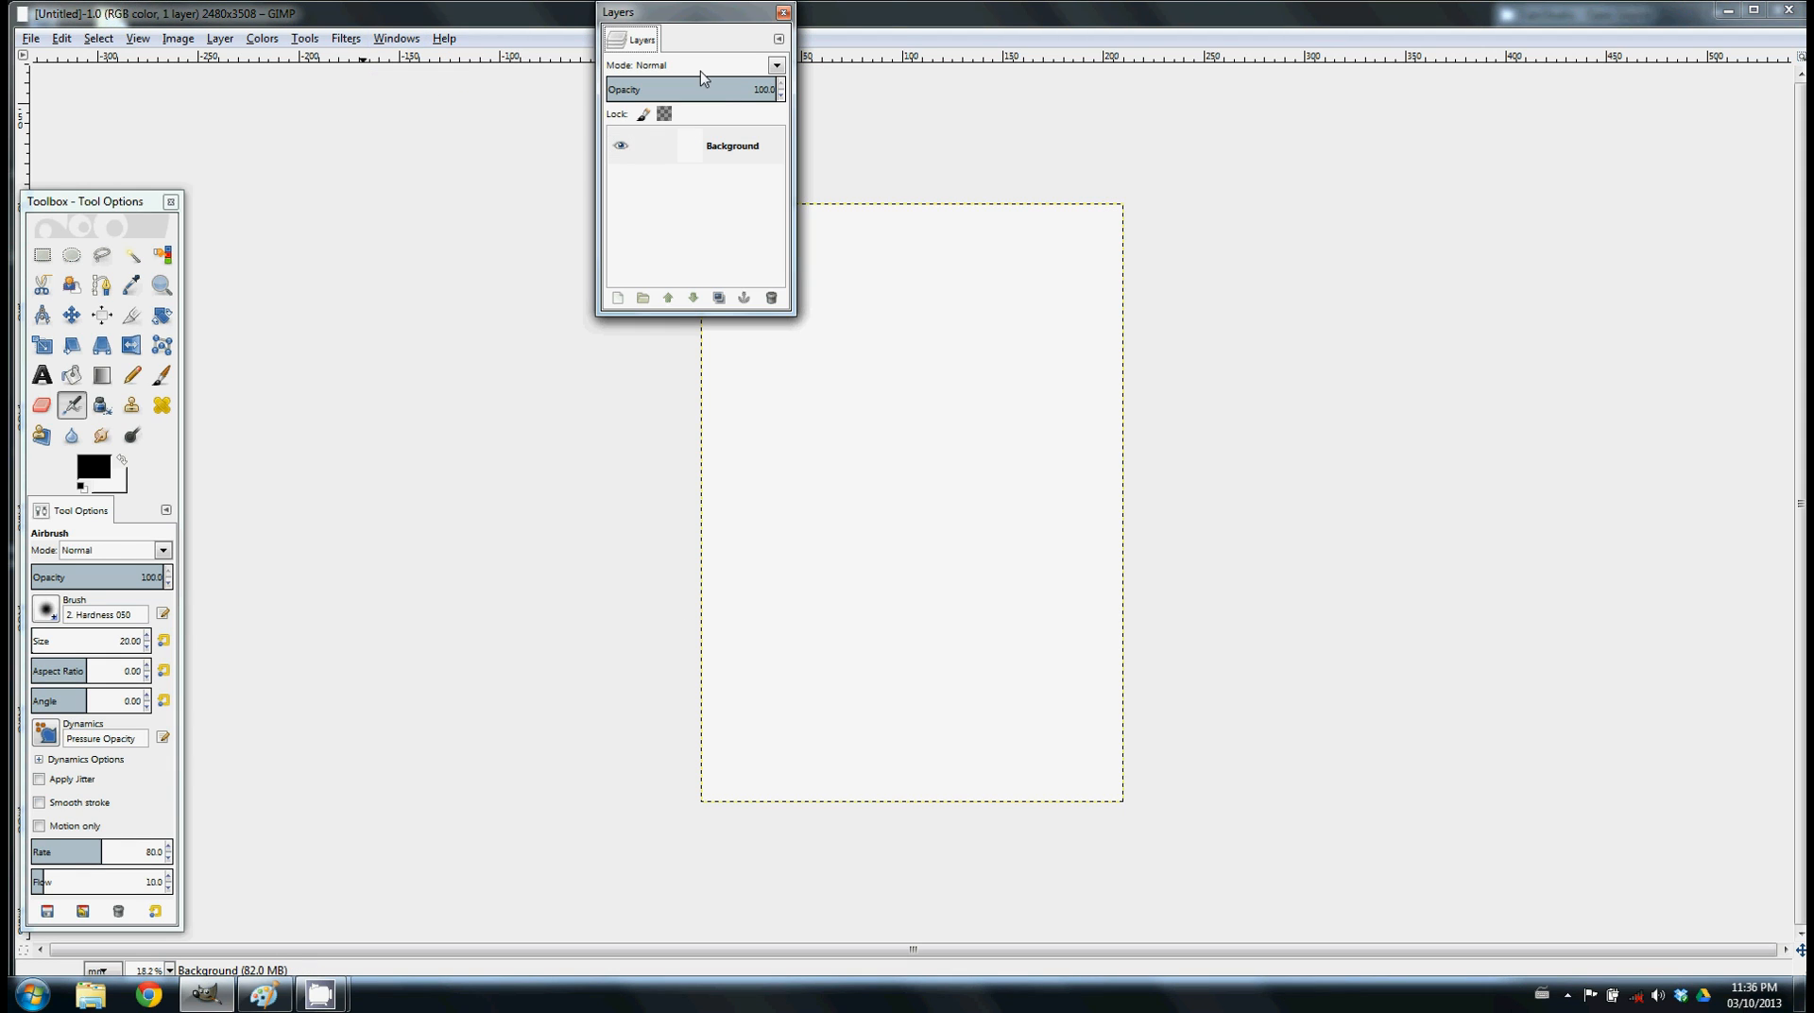
pyautogui.moveTo(705, 23); pyautogui.dragTo(1657, 86)
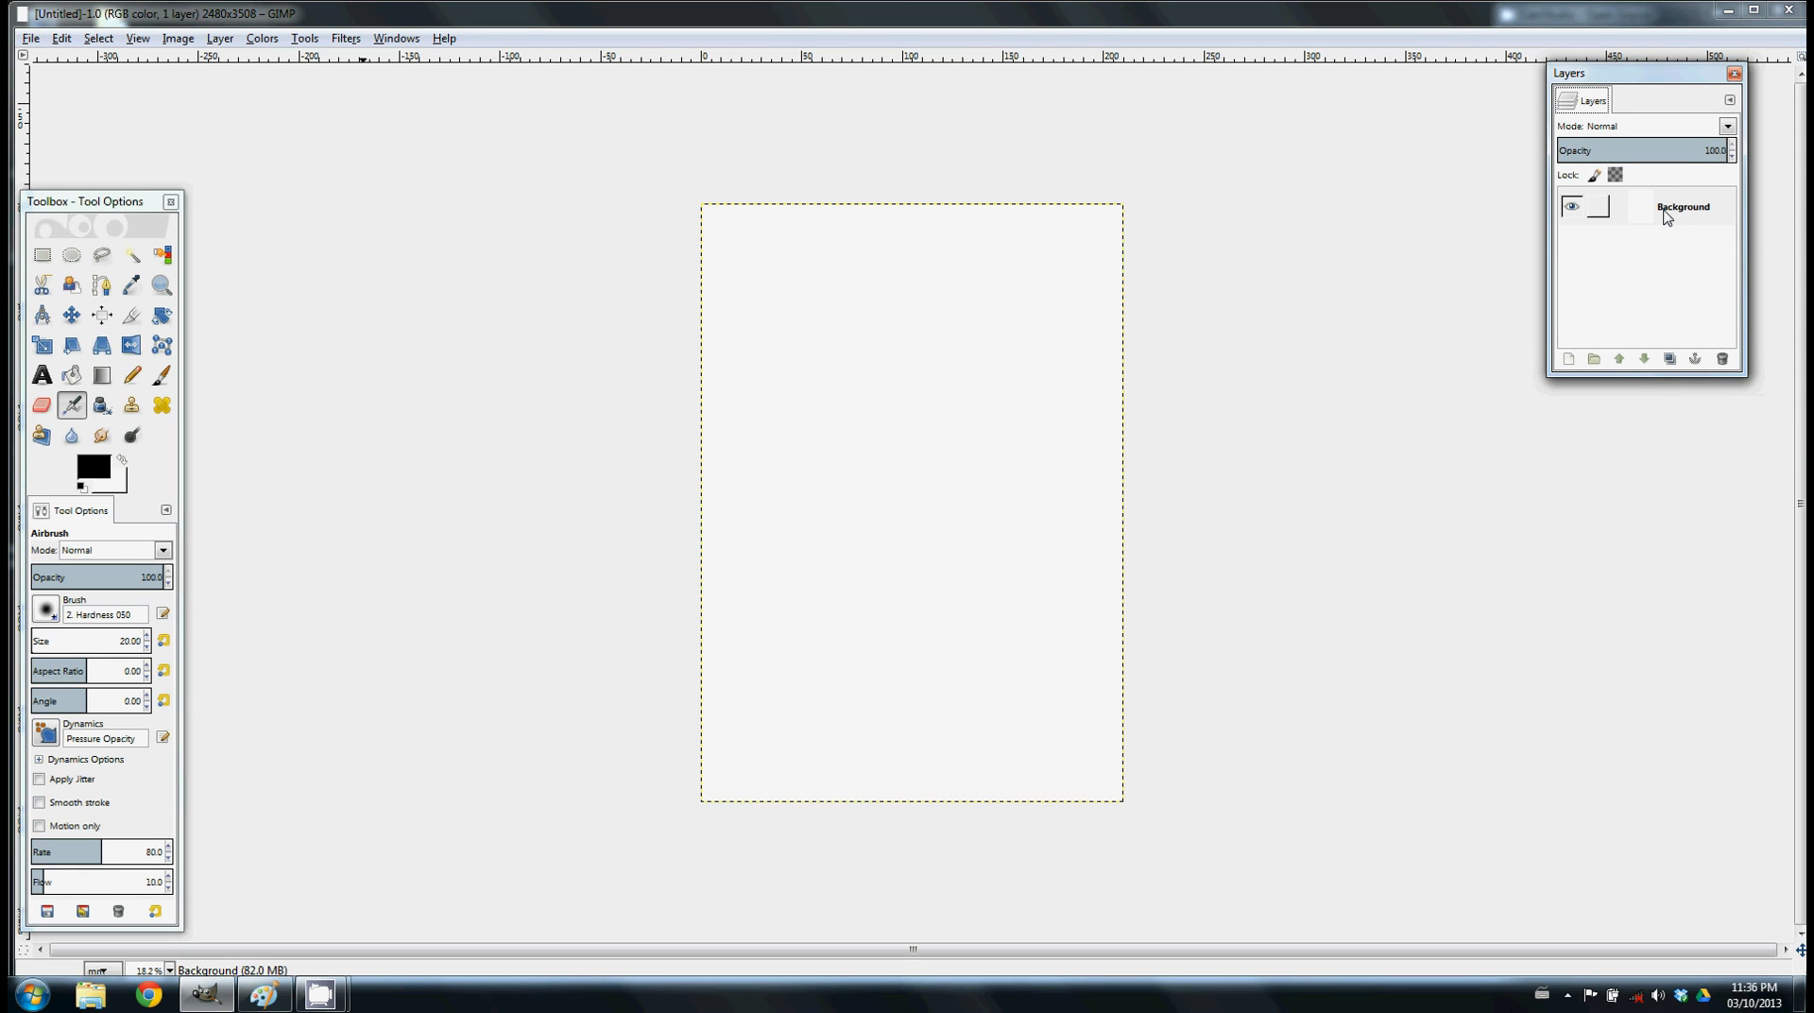
# Add a transparent 2480 × 3508 px layer named Layer above the Background and make it active
pyautogui.click(1568, 360)
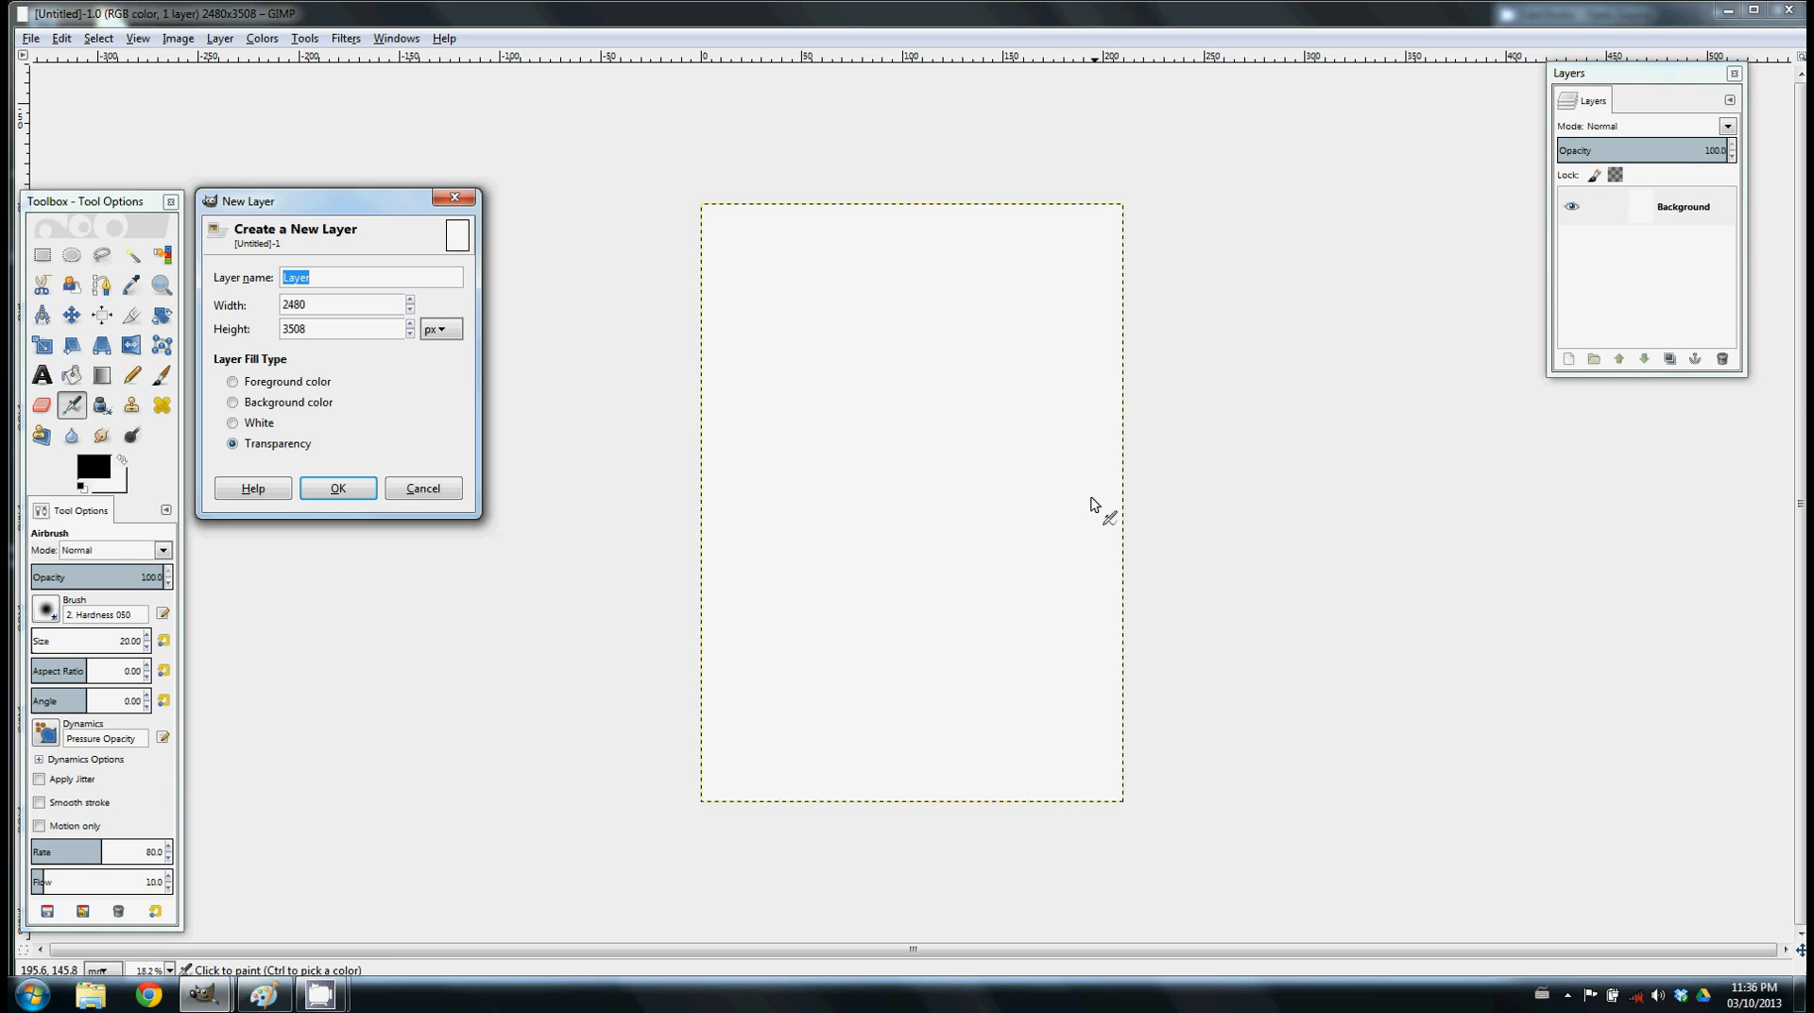
pyautogui.click(321, 486)
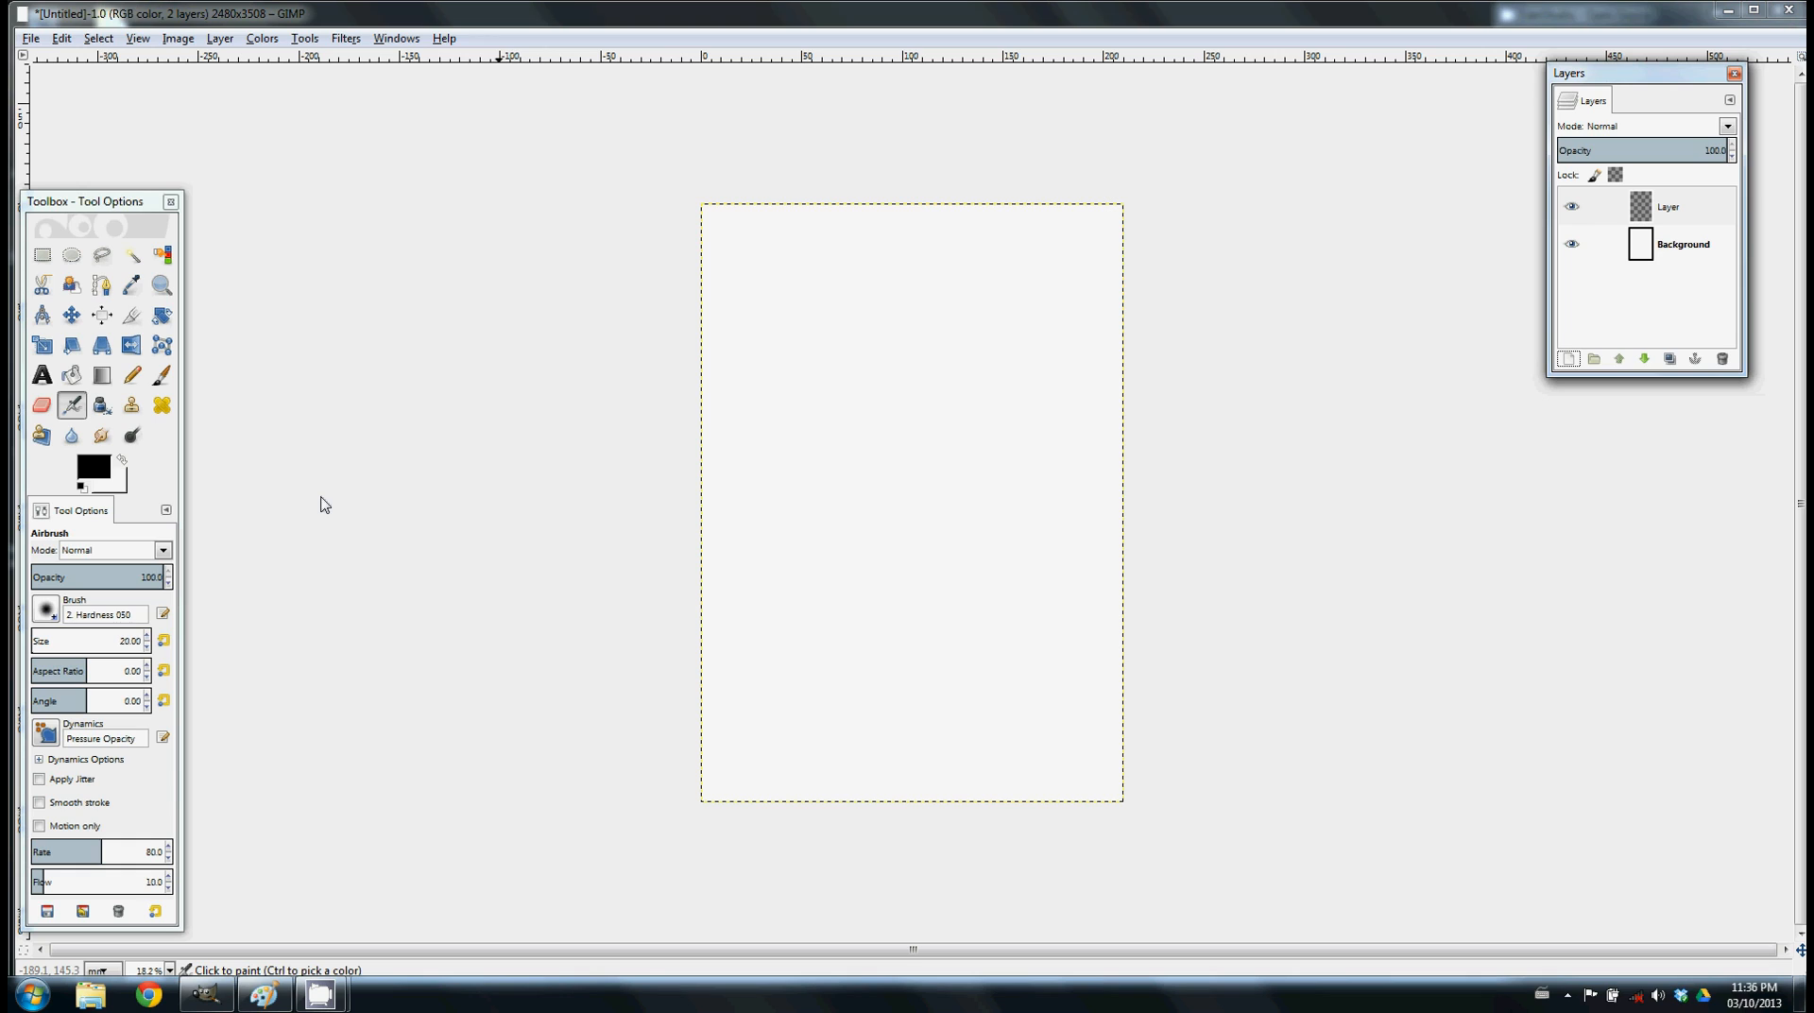
pyautogui.moveTo(1663, 253); pyautogui.dragTo(1641, 293)
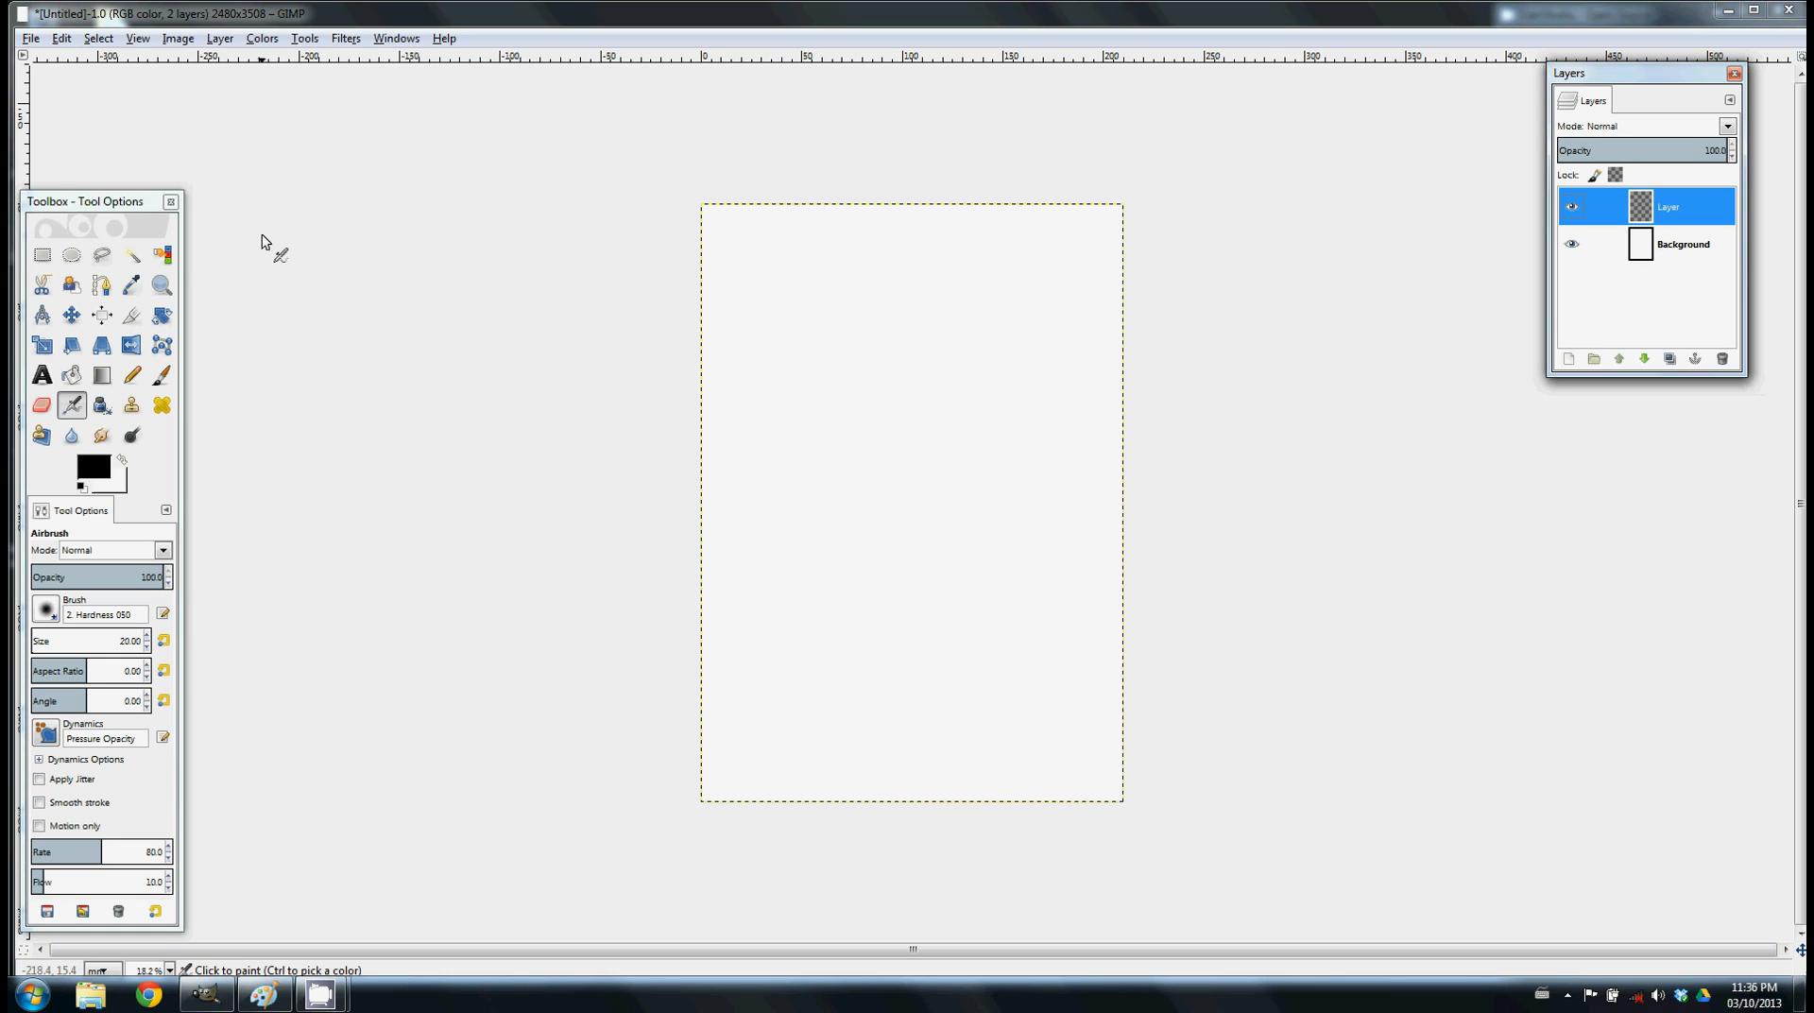
# Open the recently used file Gimp.png and bring its image window to the front
pyautogui.click(32, 39)
pyautogui.click(101, 110)
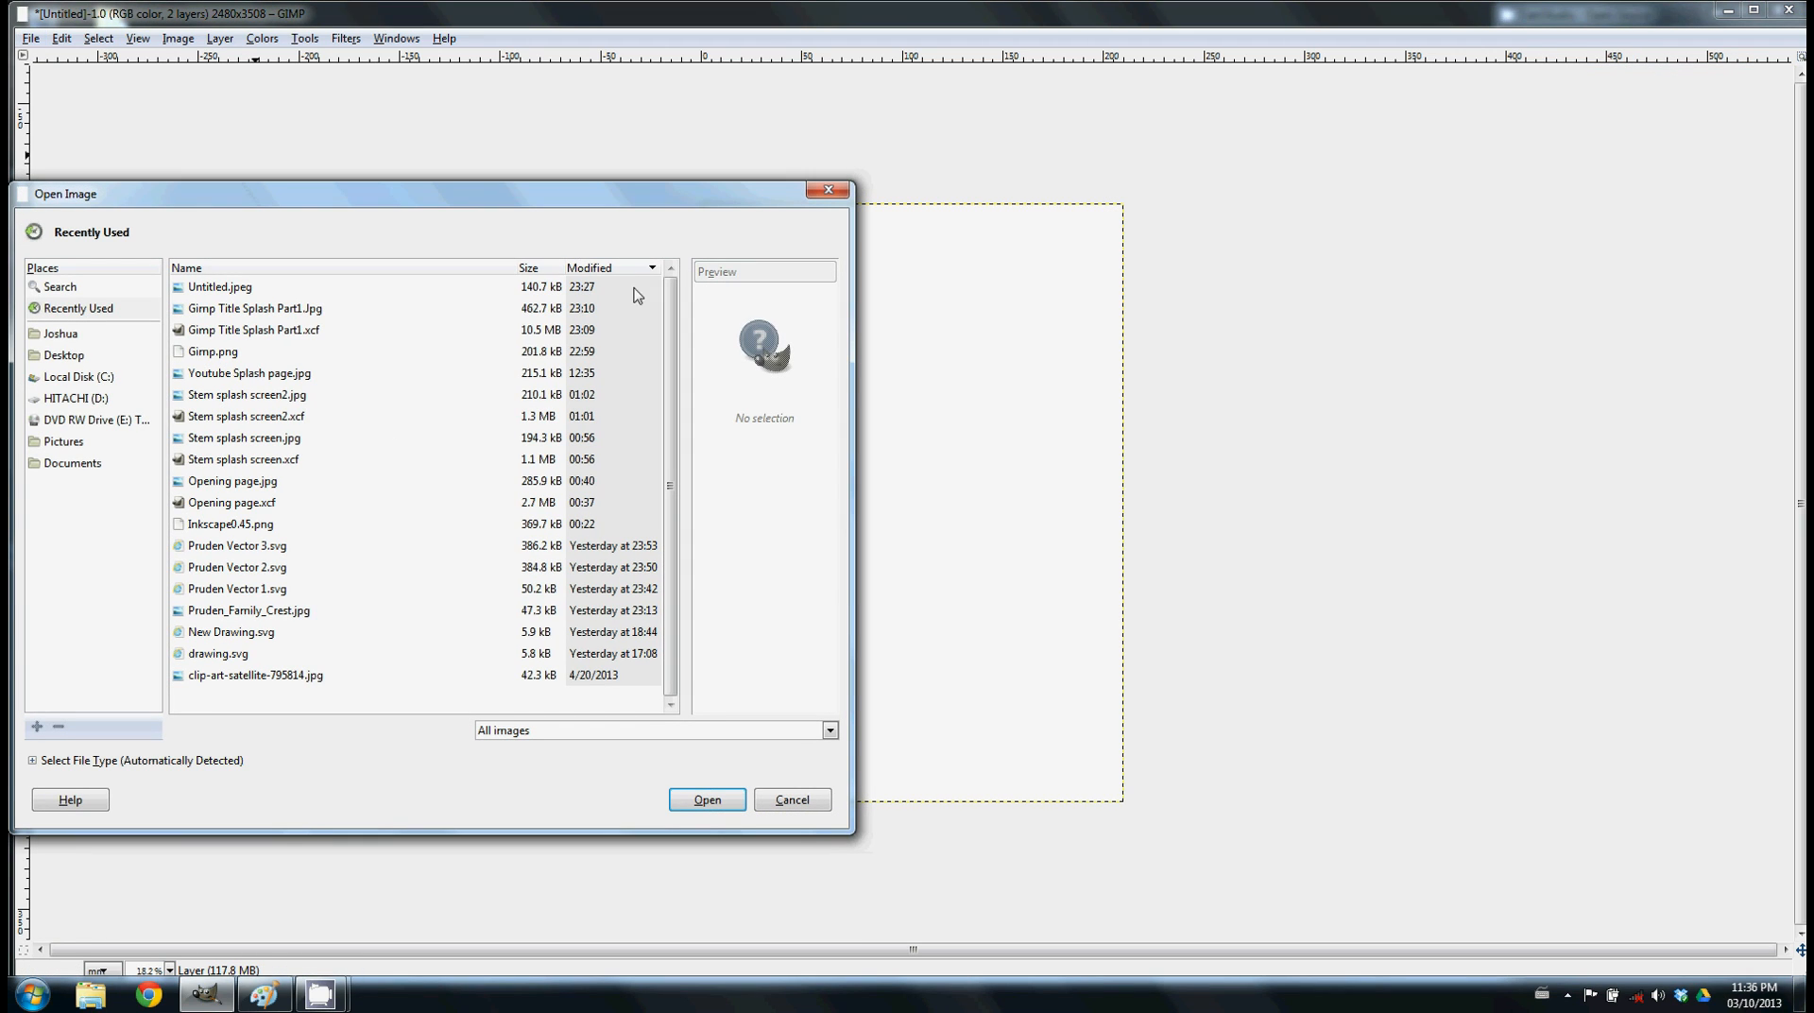
pyautogui.click(212, 350)
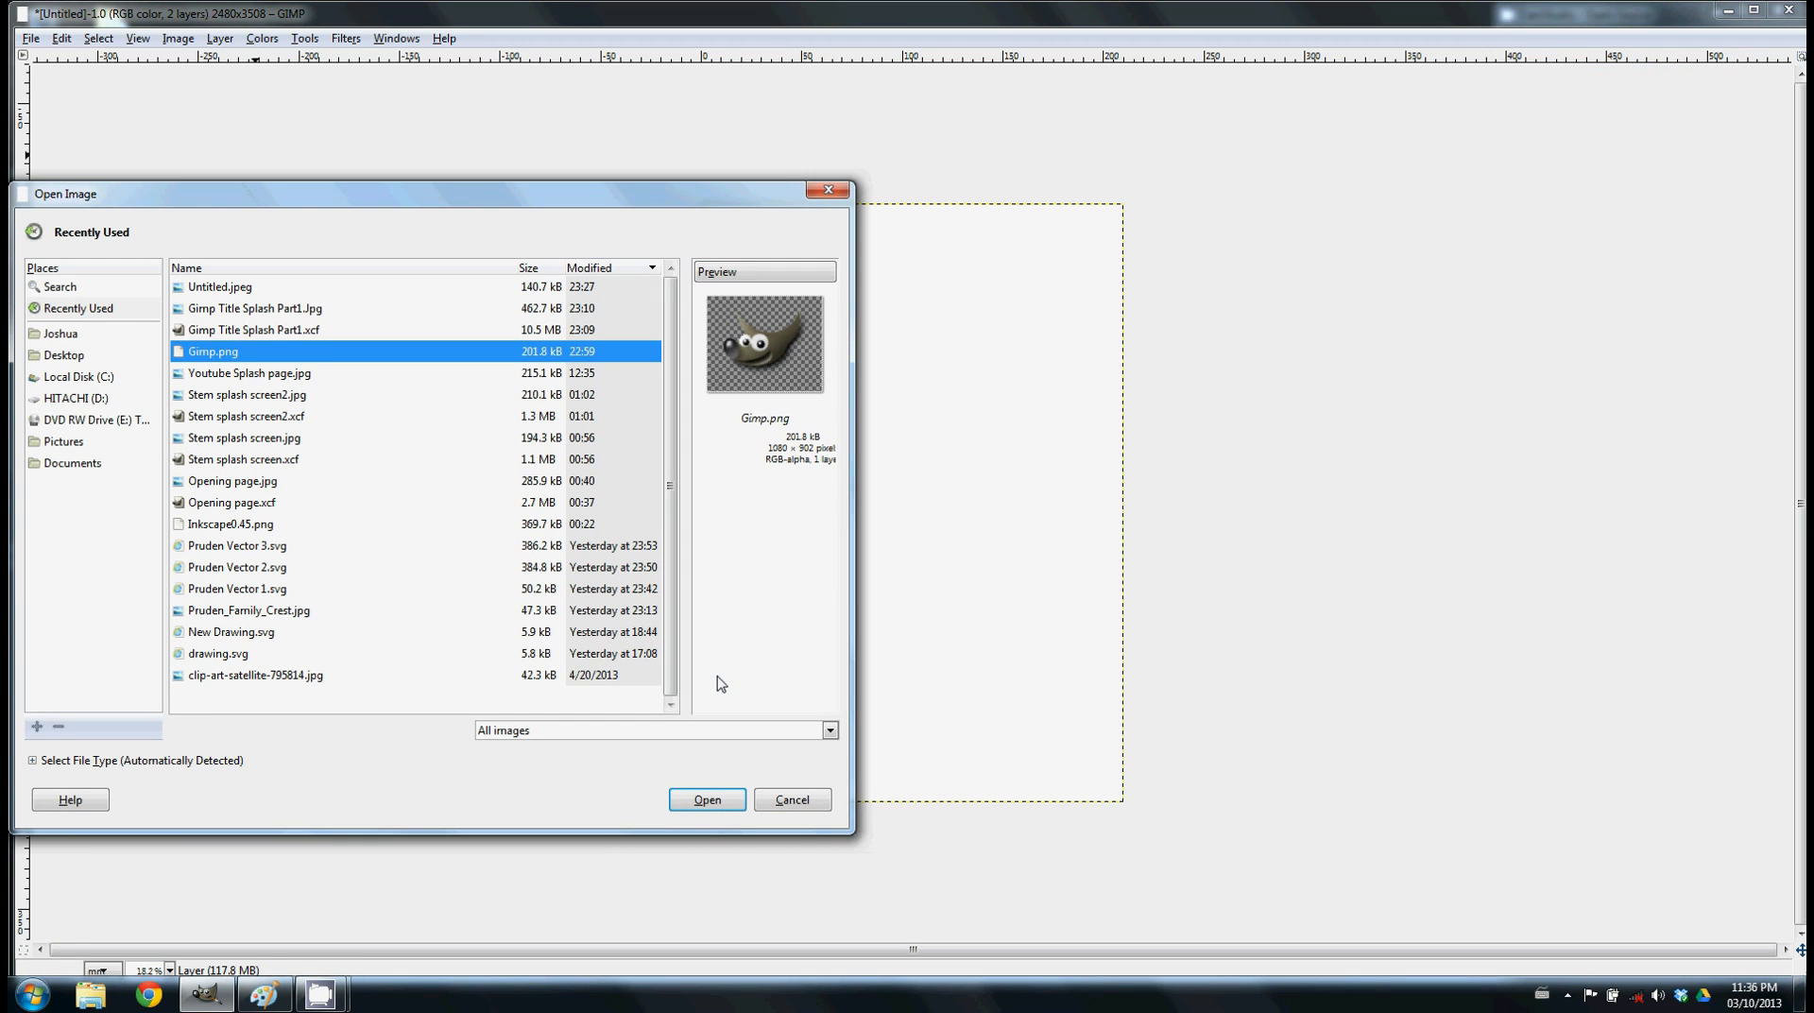
pyautogui.click(723, 797)
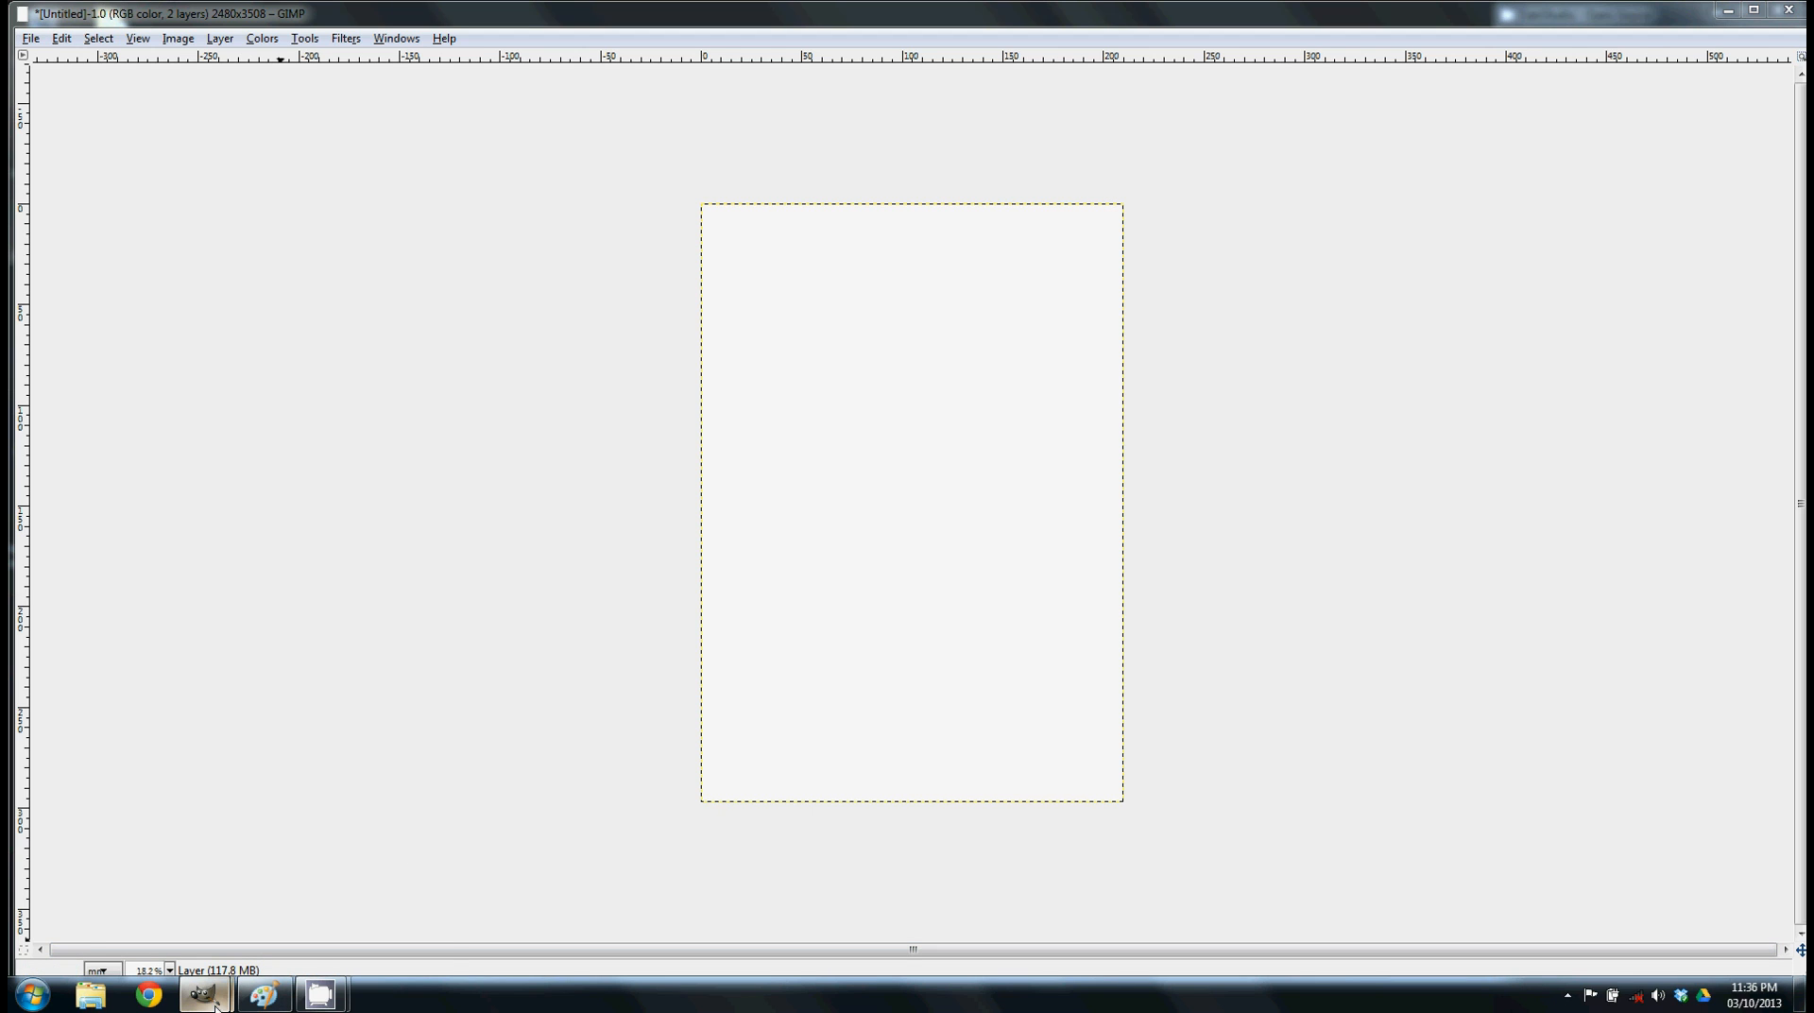
pyautogui.moveTo(203, 994)
pyautogui.click(354, 918)
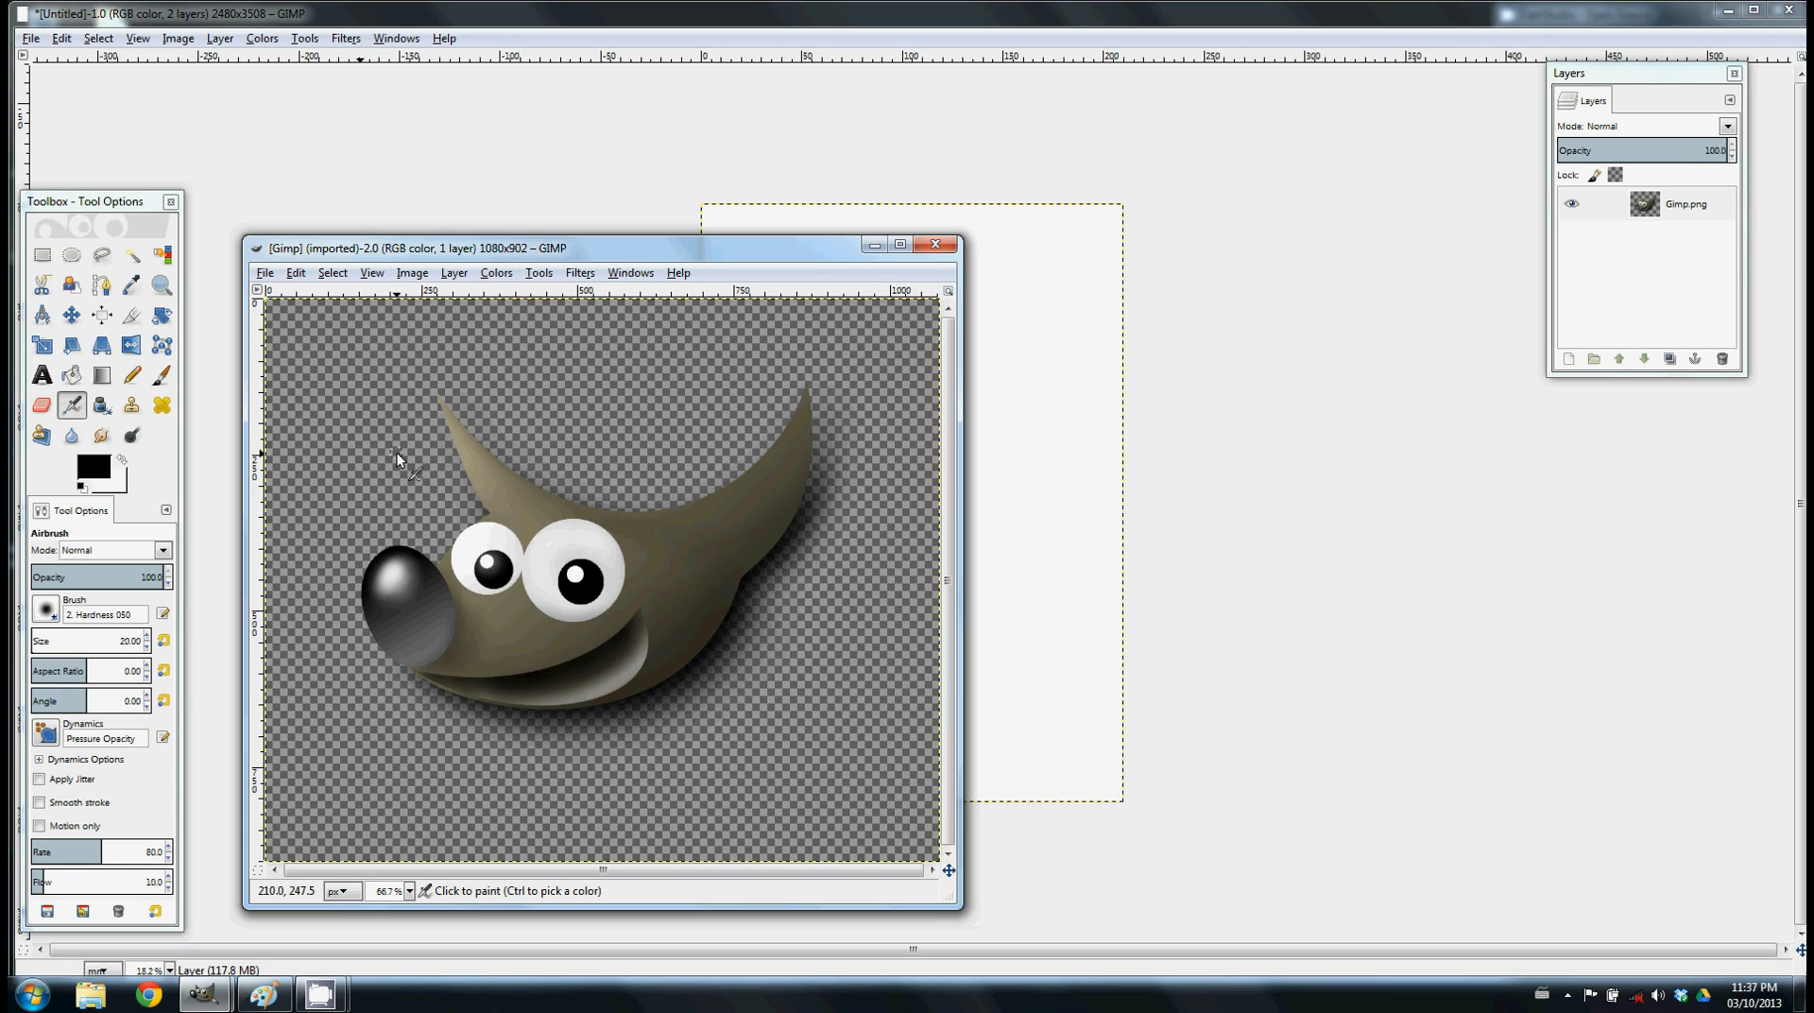
# Copy a rectangular area of about 888 × 651 px around the Gimp.png mascot and paste it anchored into the blank A4 image
pyautogui.click(41, 254)
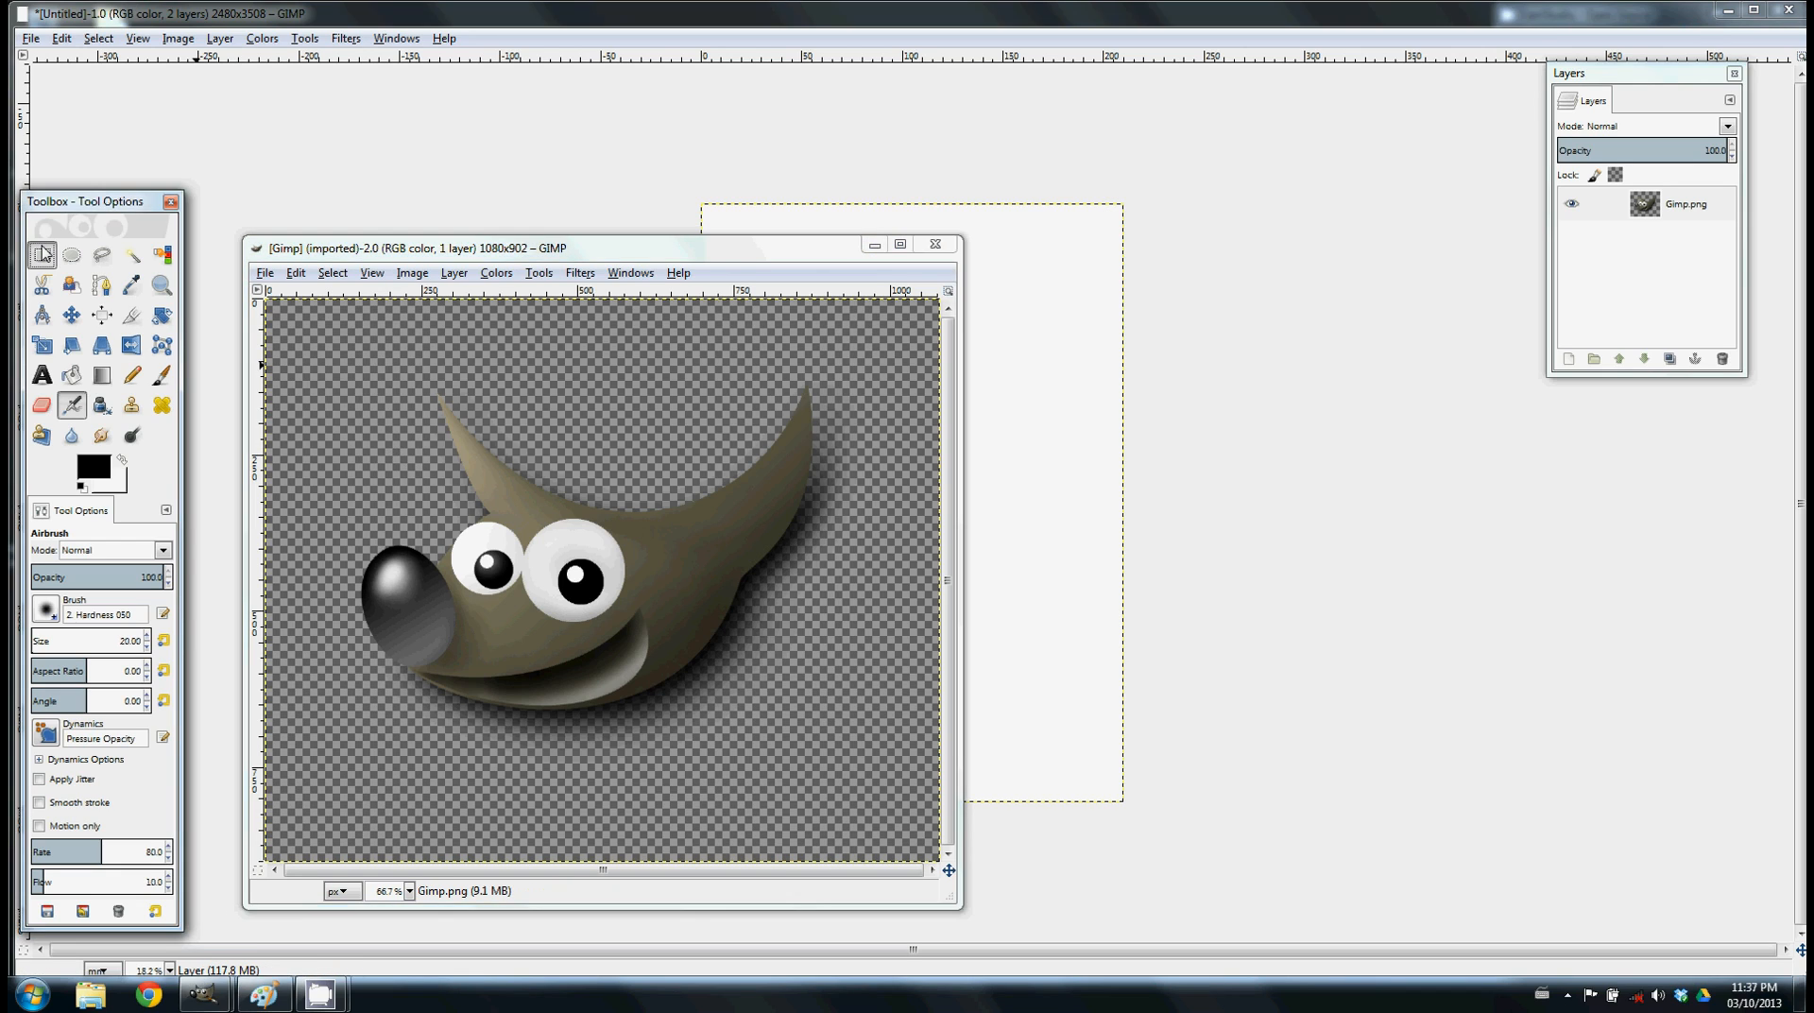
pyautogui.moveTo(315, 338); pyautogui.dragTo(868, 744)
pyautogui.hotkey('ctrl', 'c')
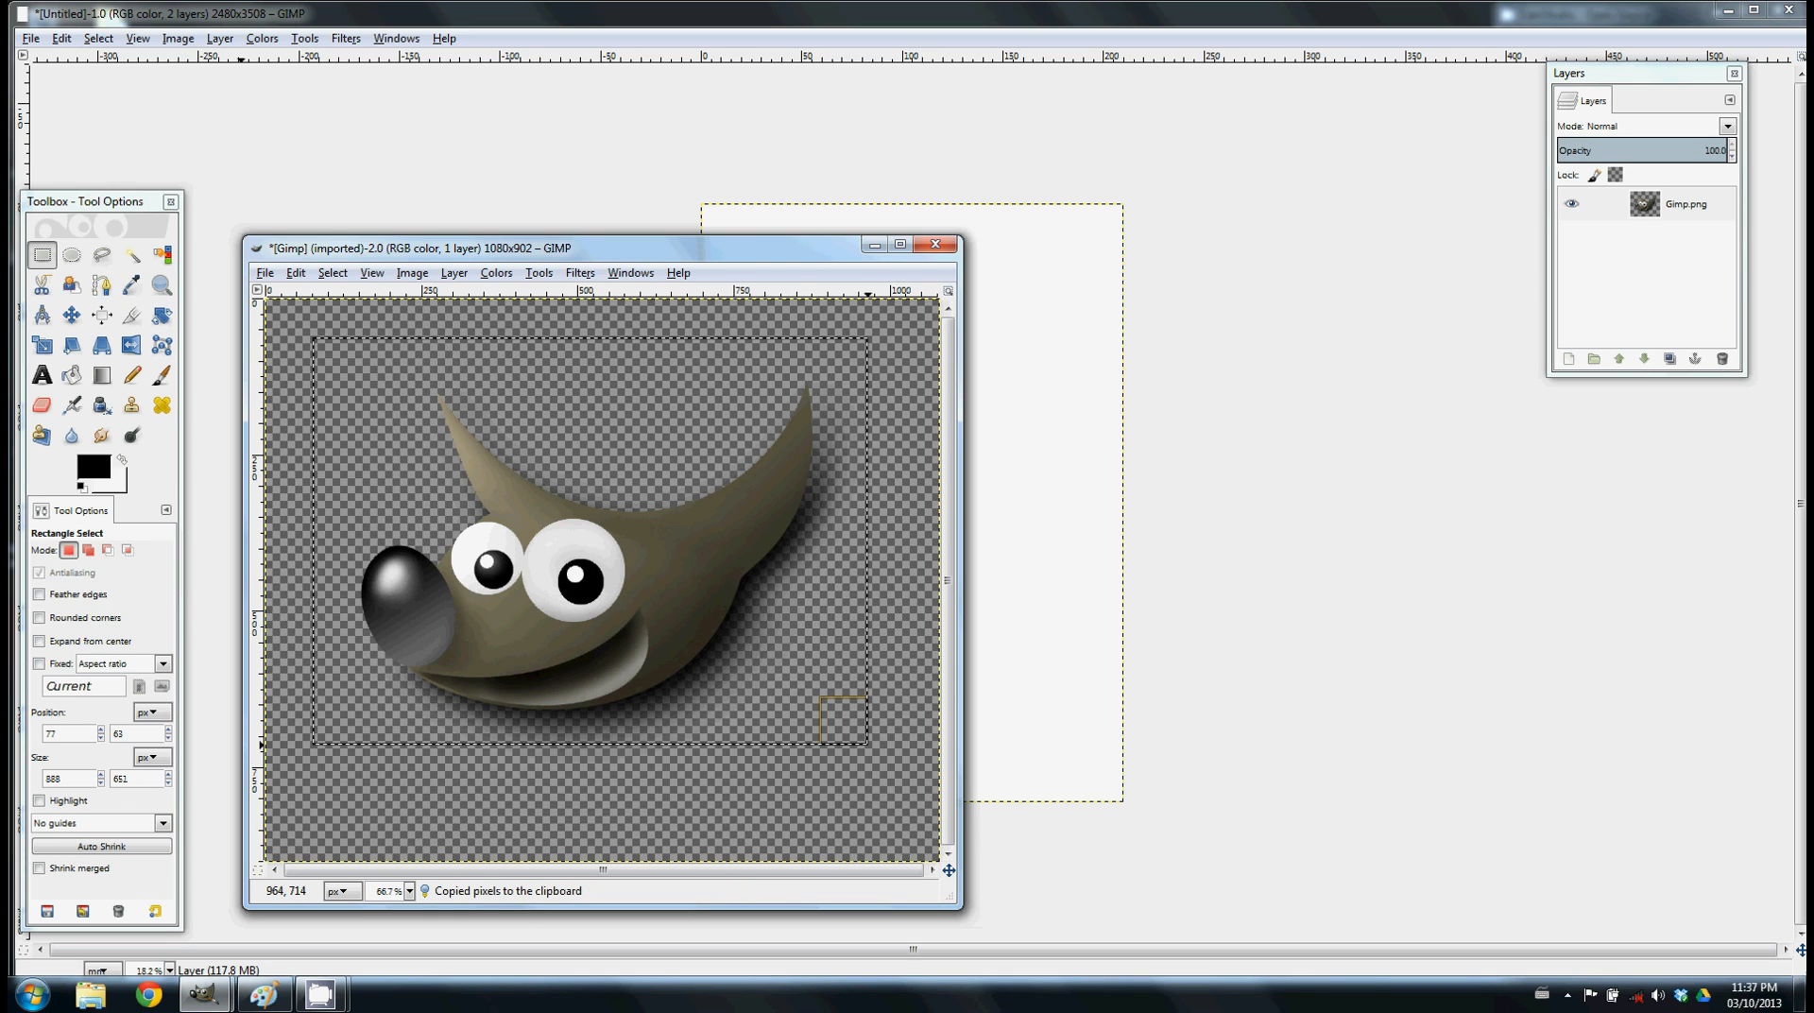
pyautogui.click(1112, 504)
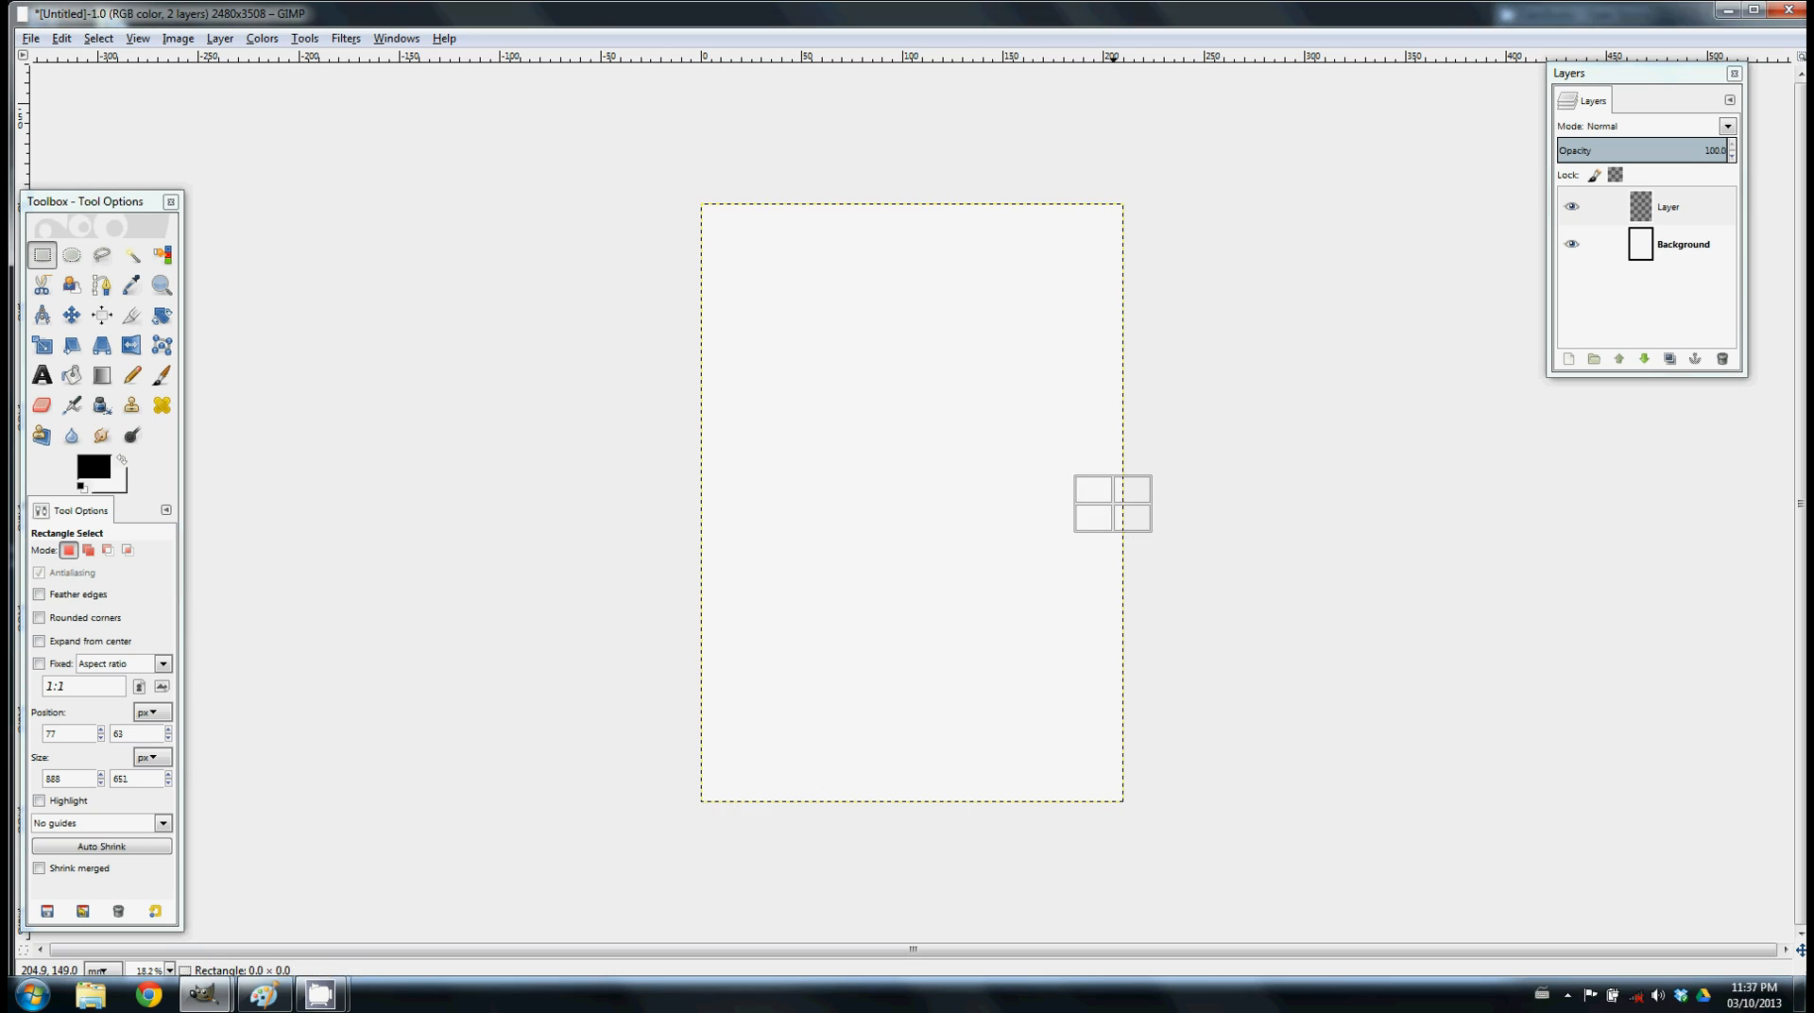
pyautogui.hotkey('ctrl', 'v')
pyautogui.click(962, 604)
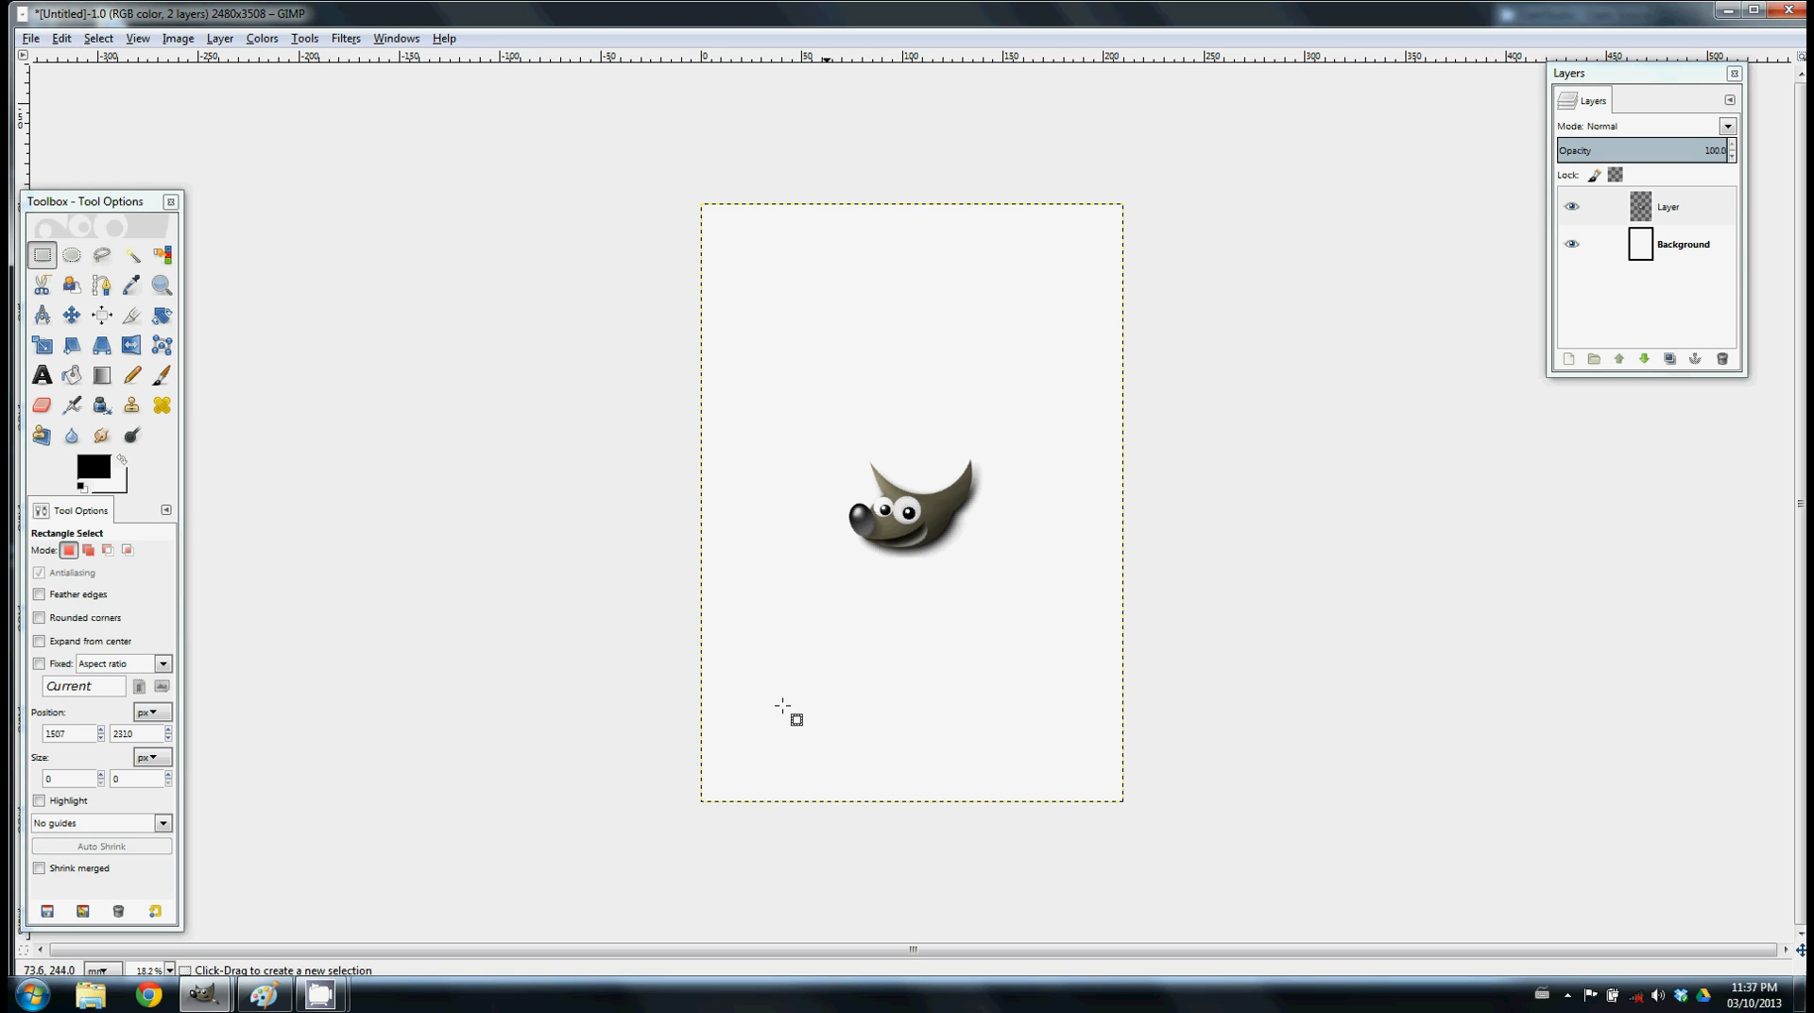
# Switch to Paint and examine the file formats available for saving the Gimp picture, leaving it unsaved
pyautogui.click(264, 997)
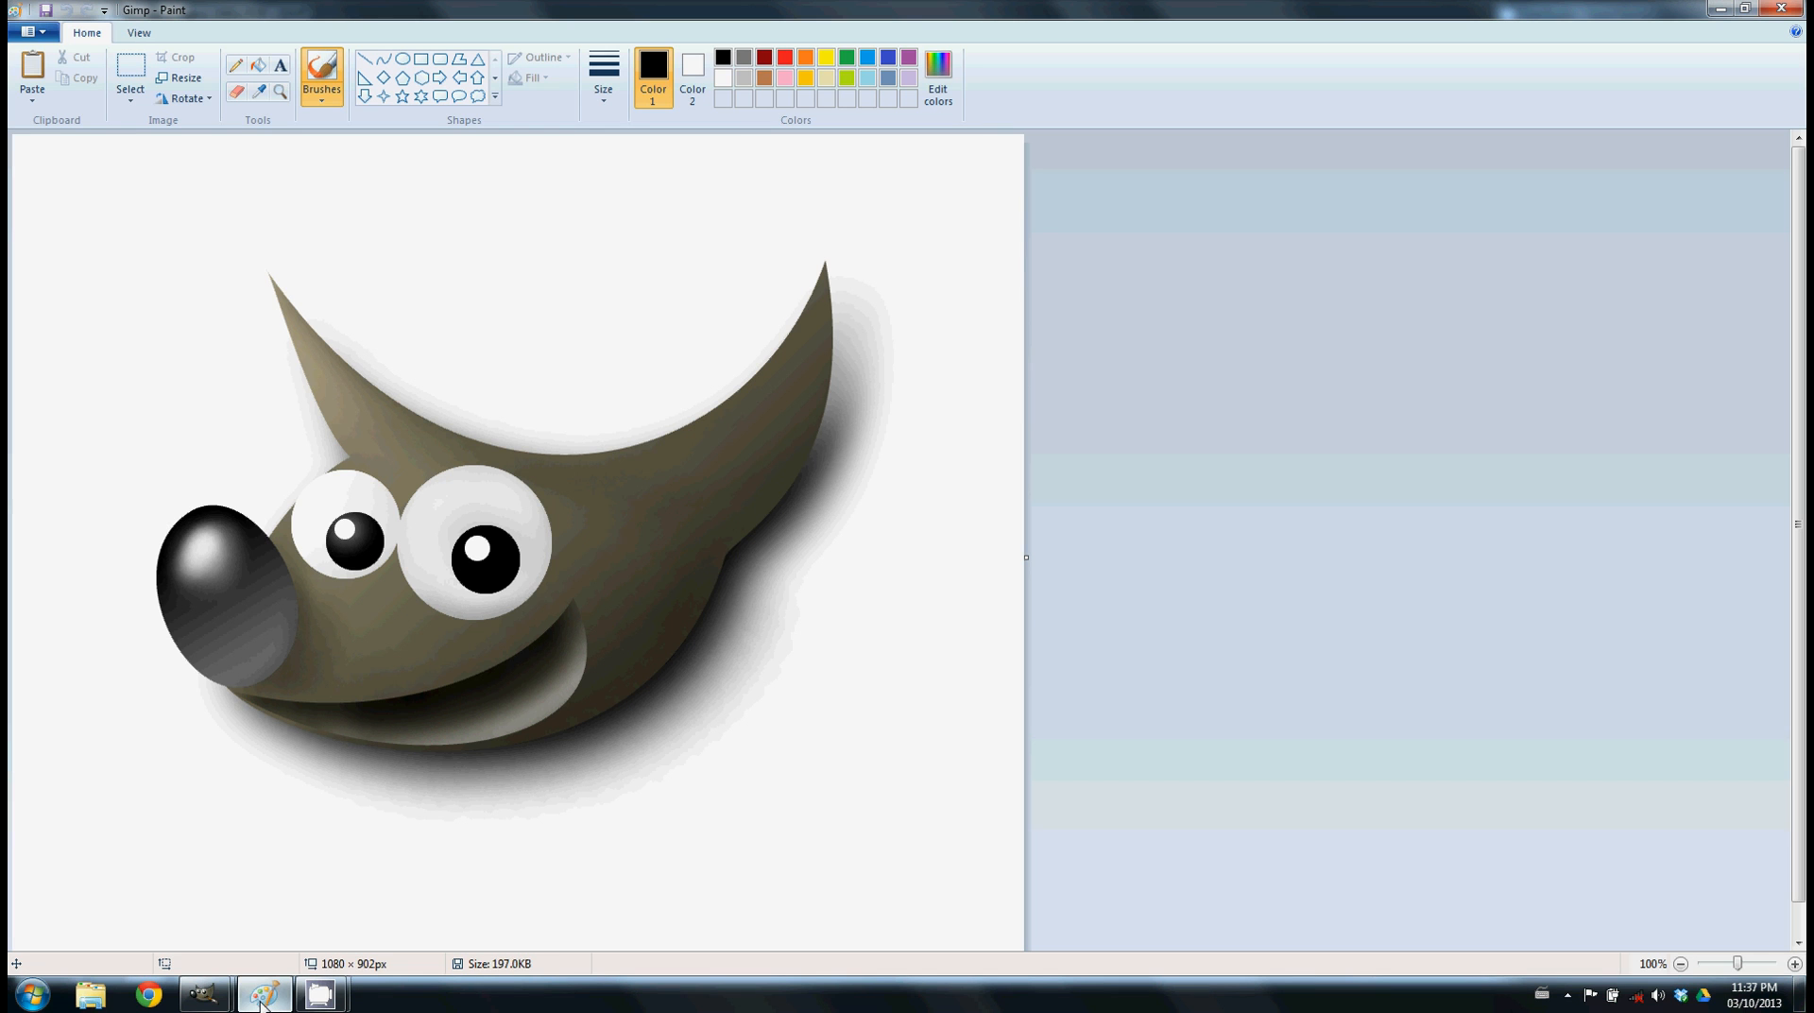
pyautogui.click(33, 32)
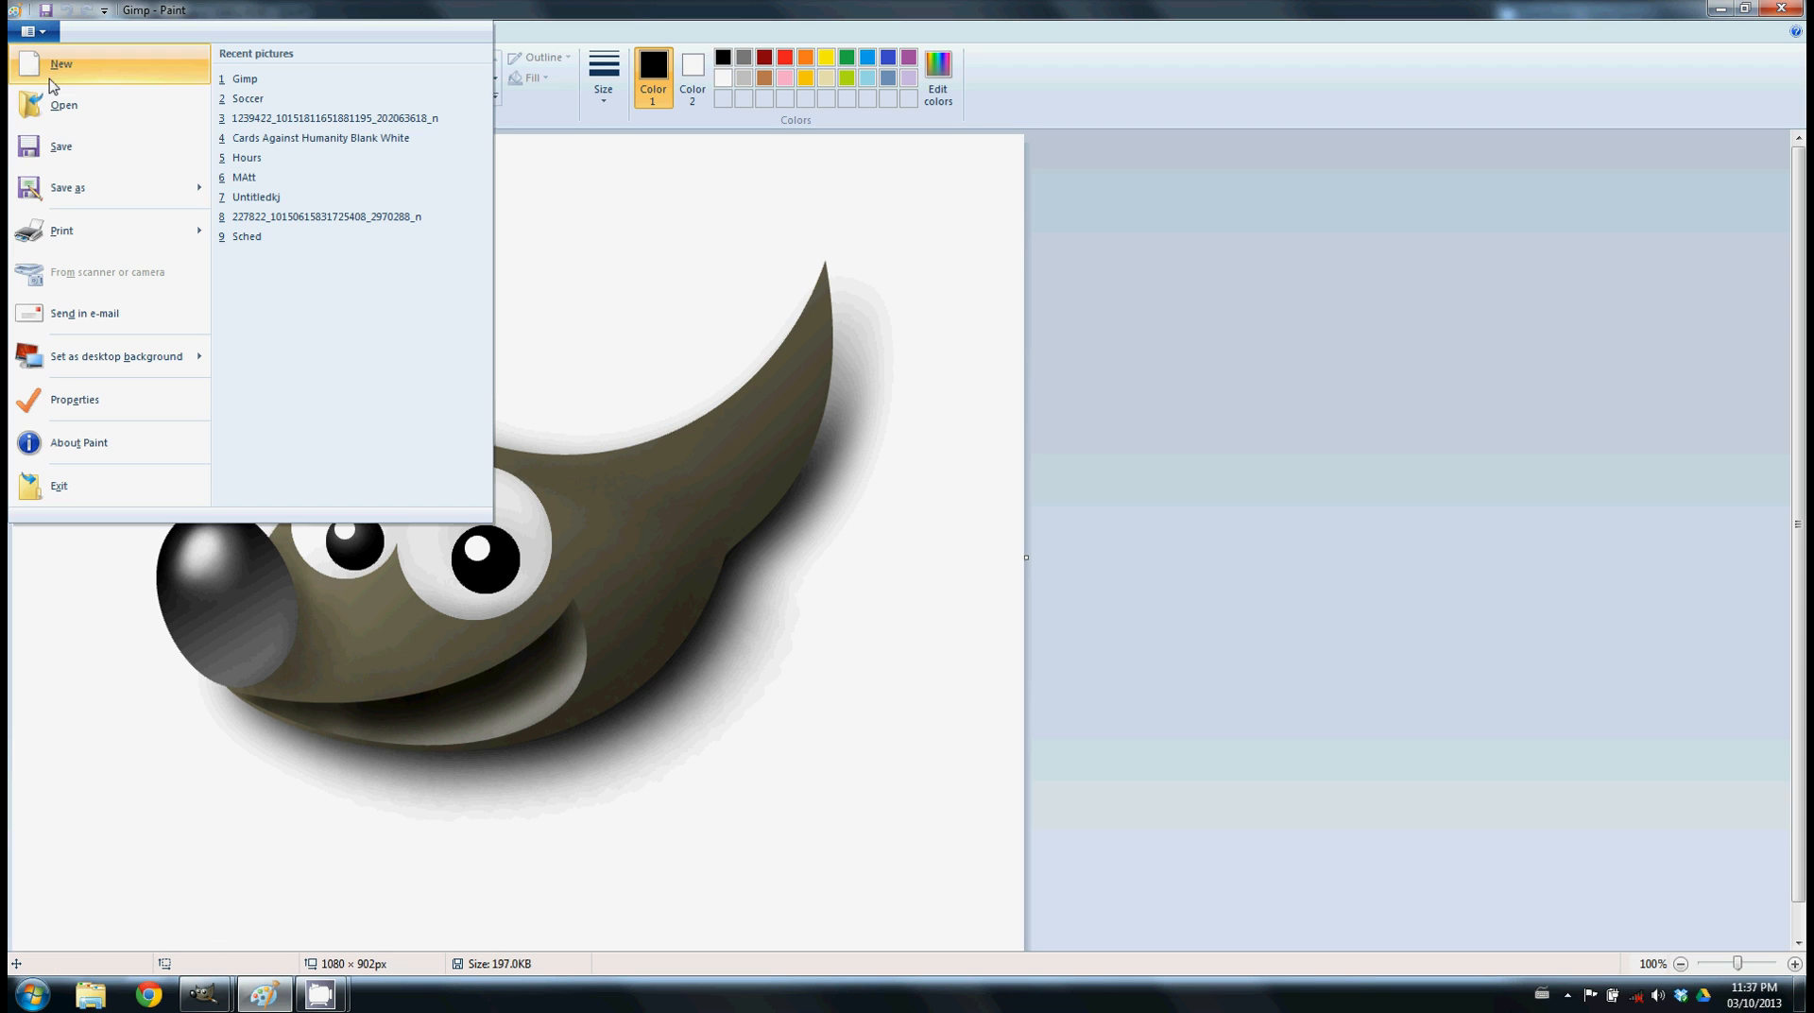
pyautogui.click(68, 187)
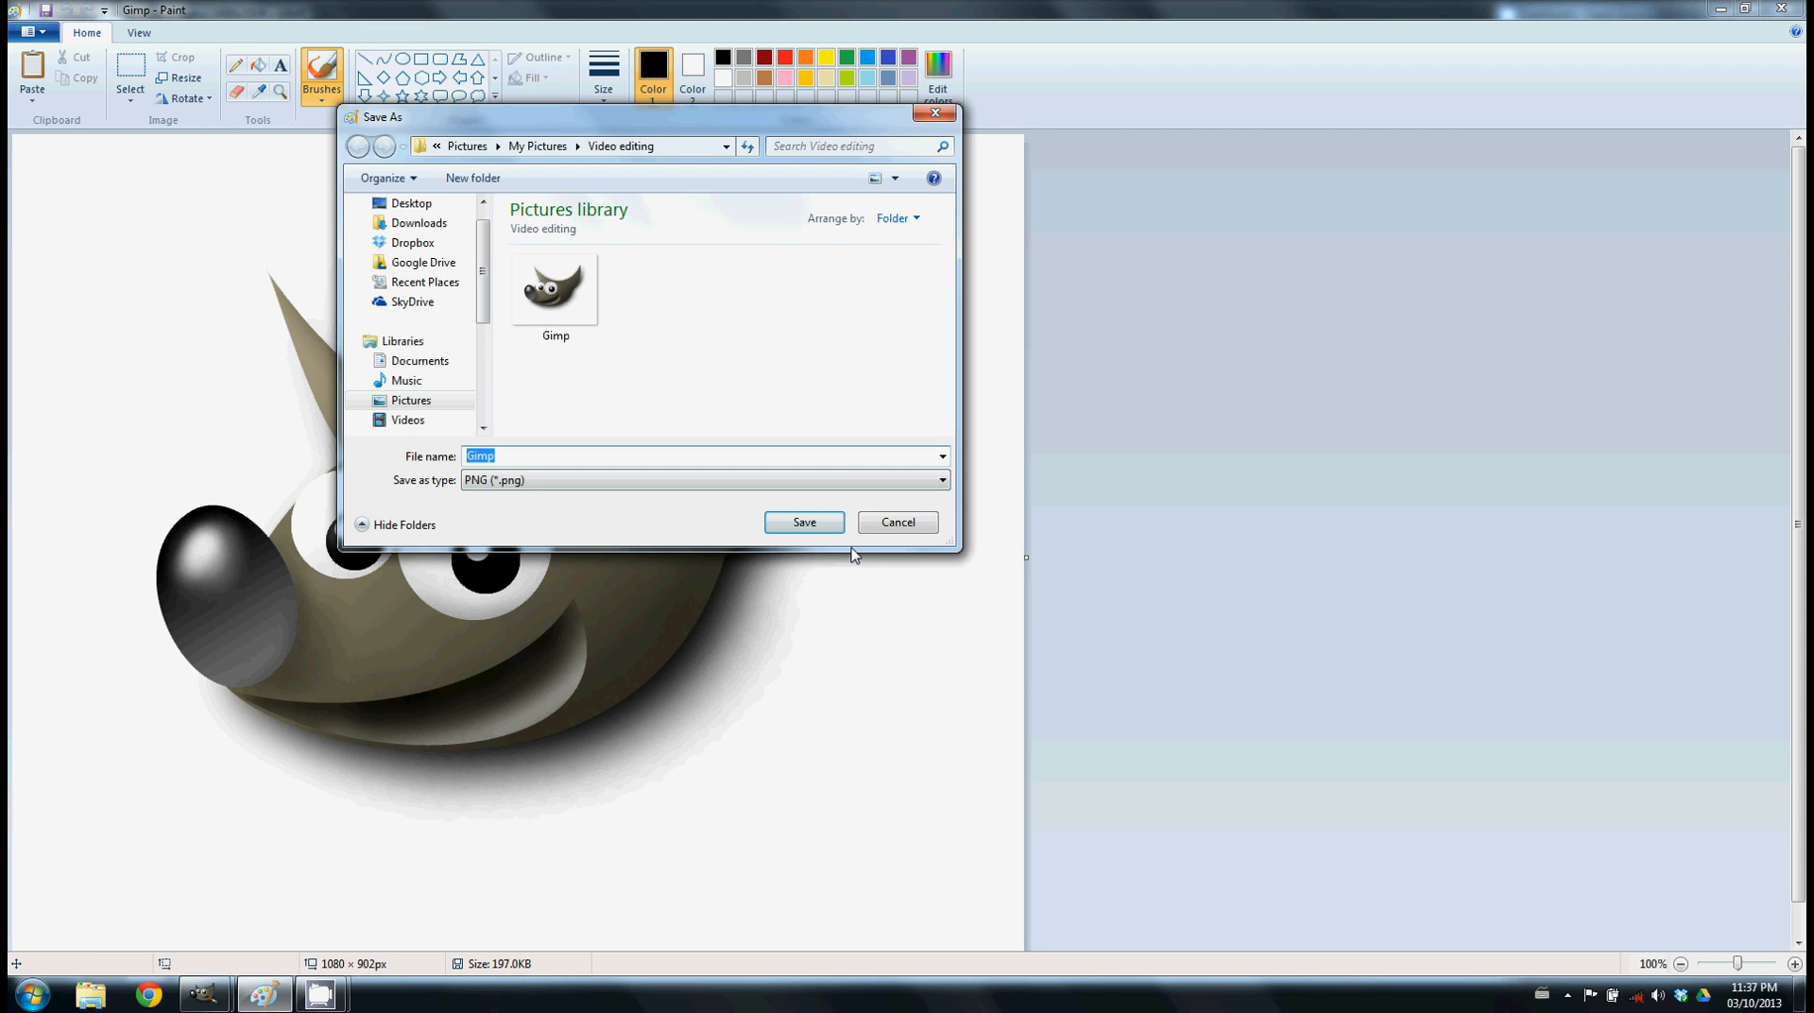
pyautogui.click(835, 477)
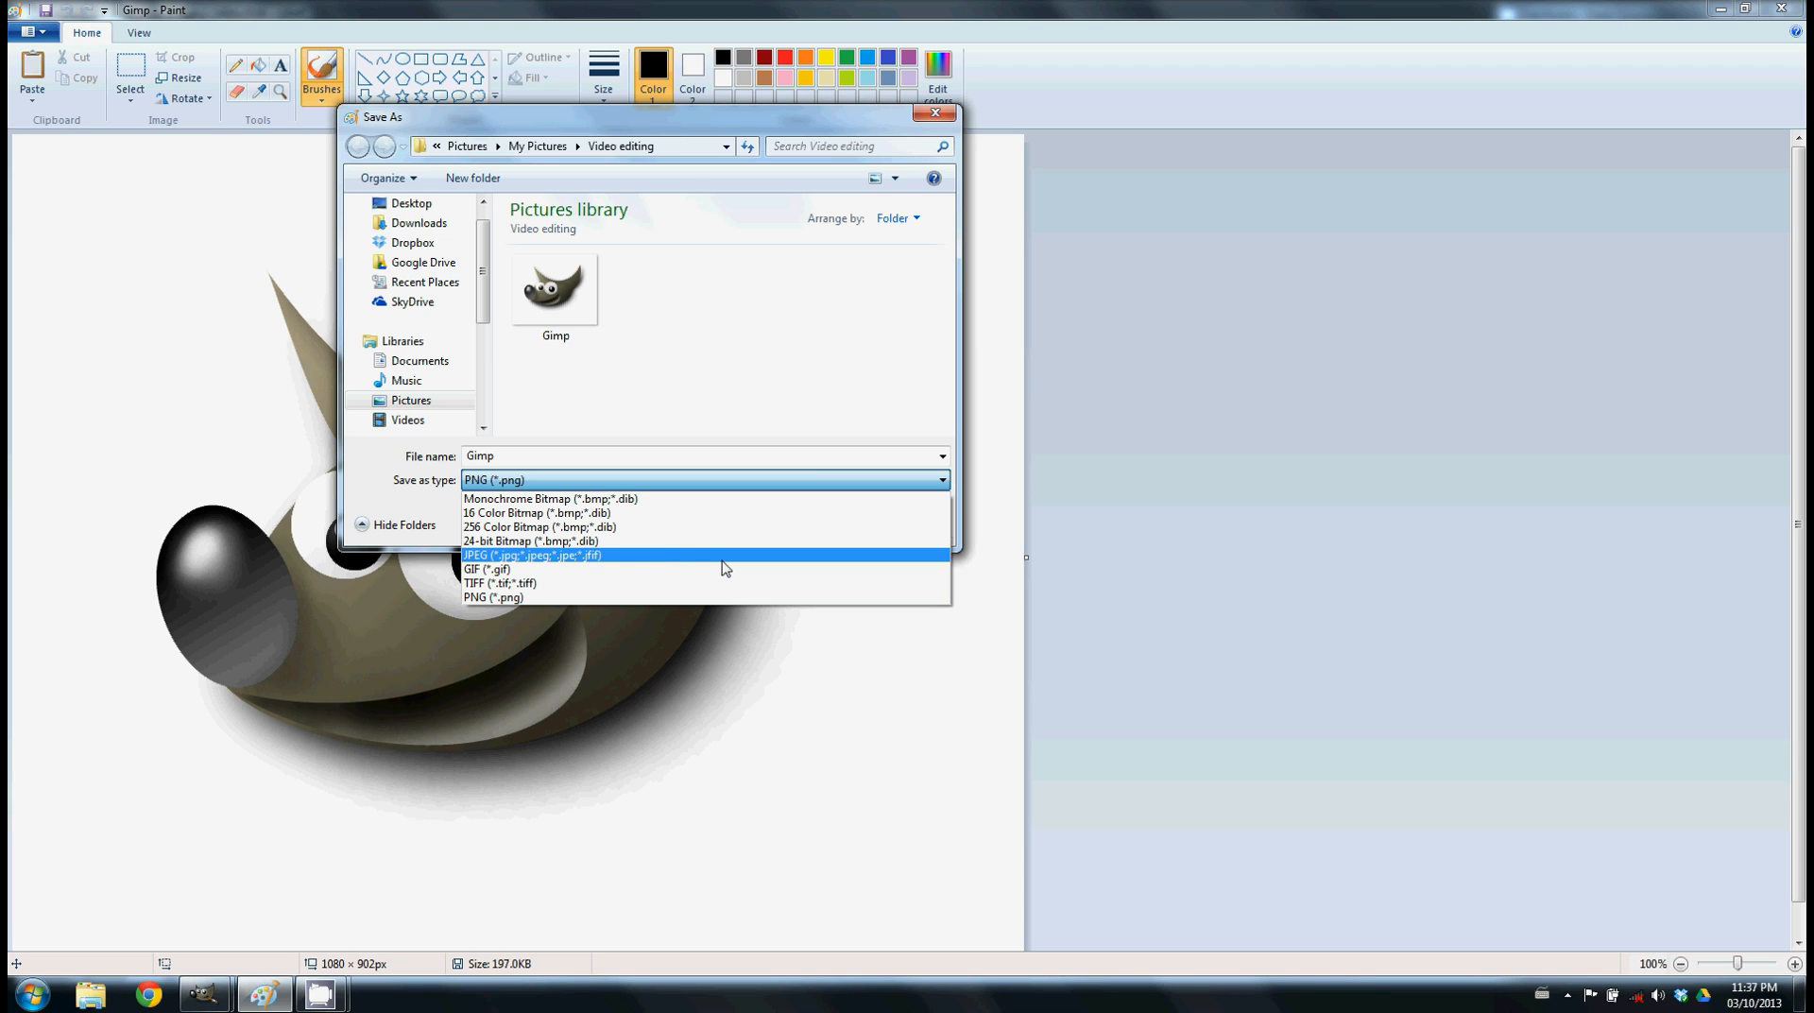
pyautogui.click(1014, 554)
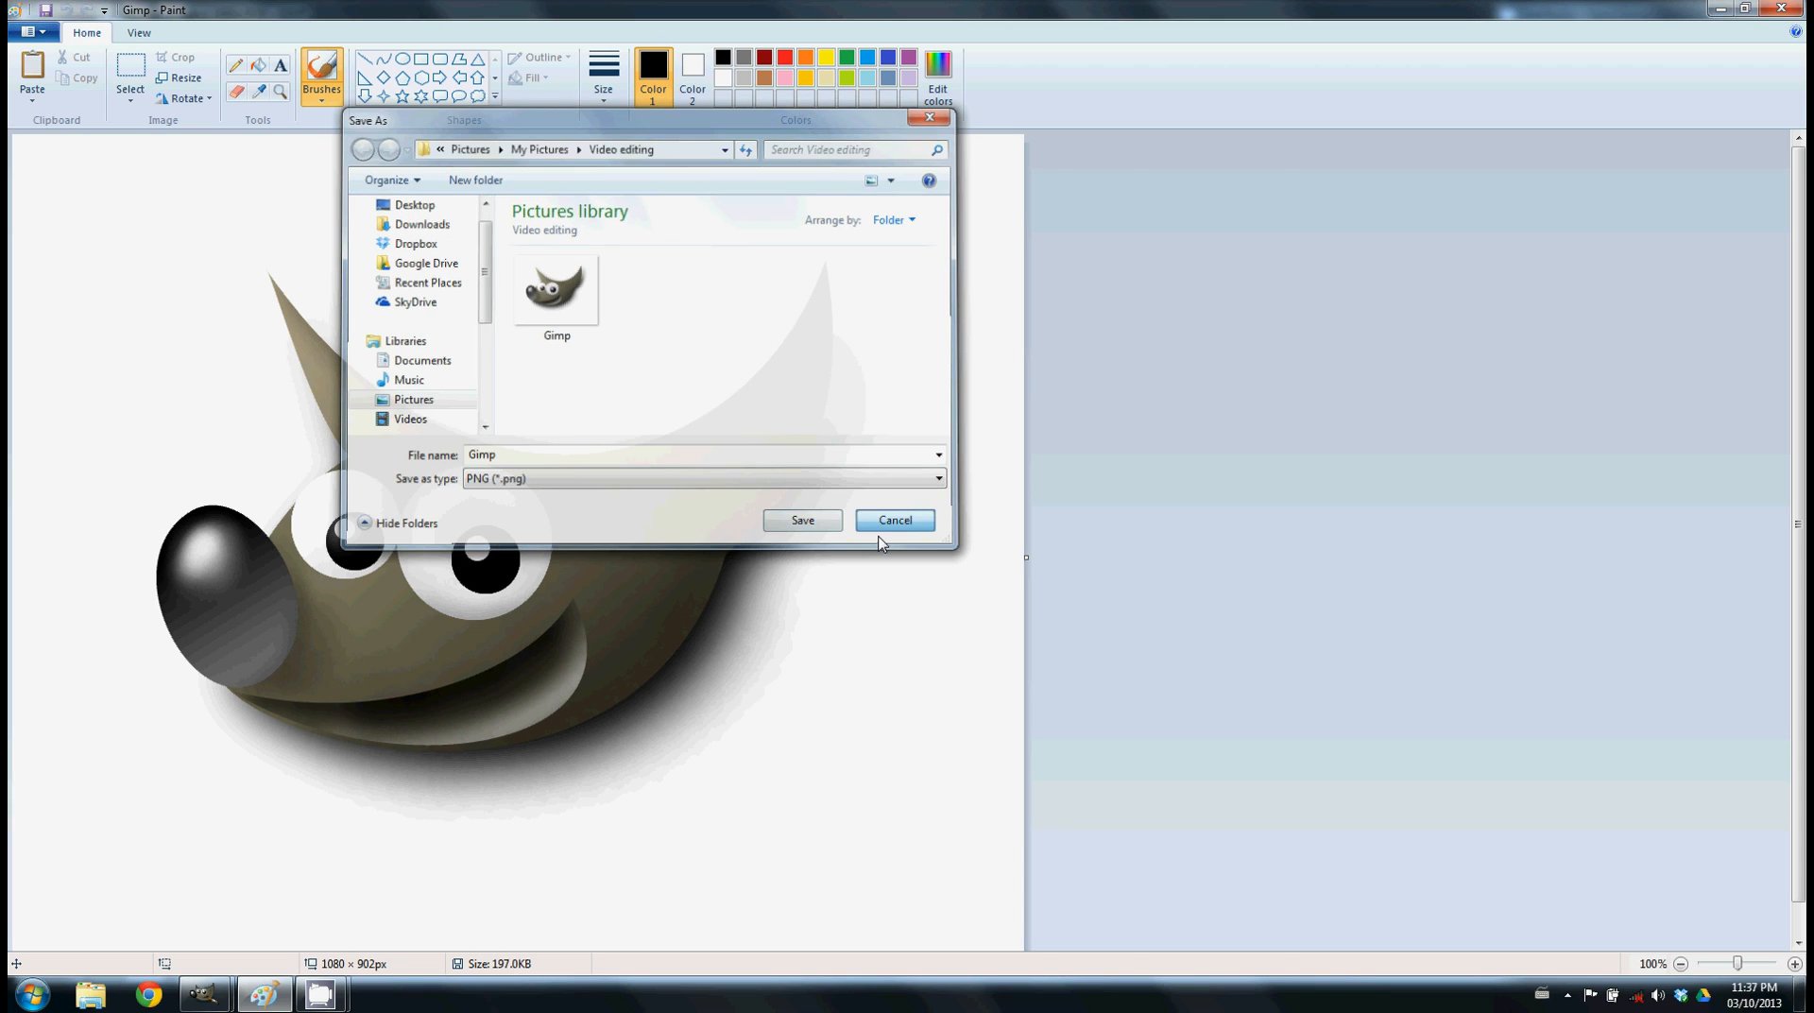
pyautogui.click(880, 525)
# Switch back to GIMP's untitled A4 image and examine the options for saving it as an XCF file, leaving it unsaved
pyautogui.moveTo(203, 994)
pyautogui.click(127, 898)
pyautogui.click(30, 38)
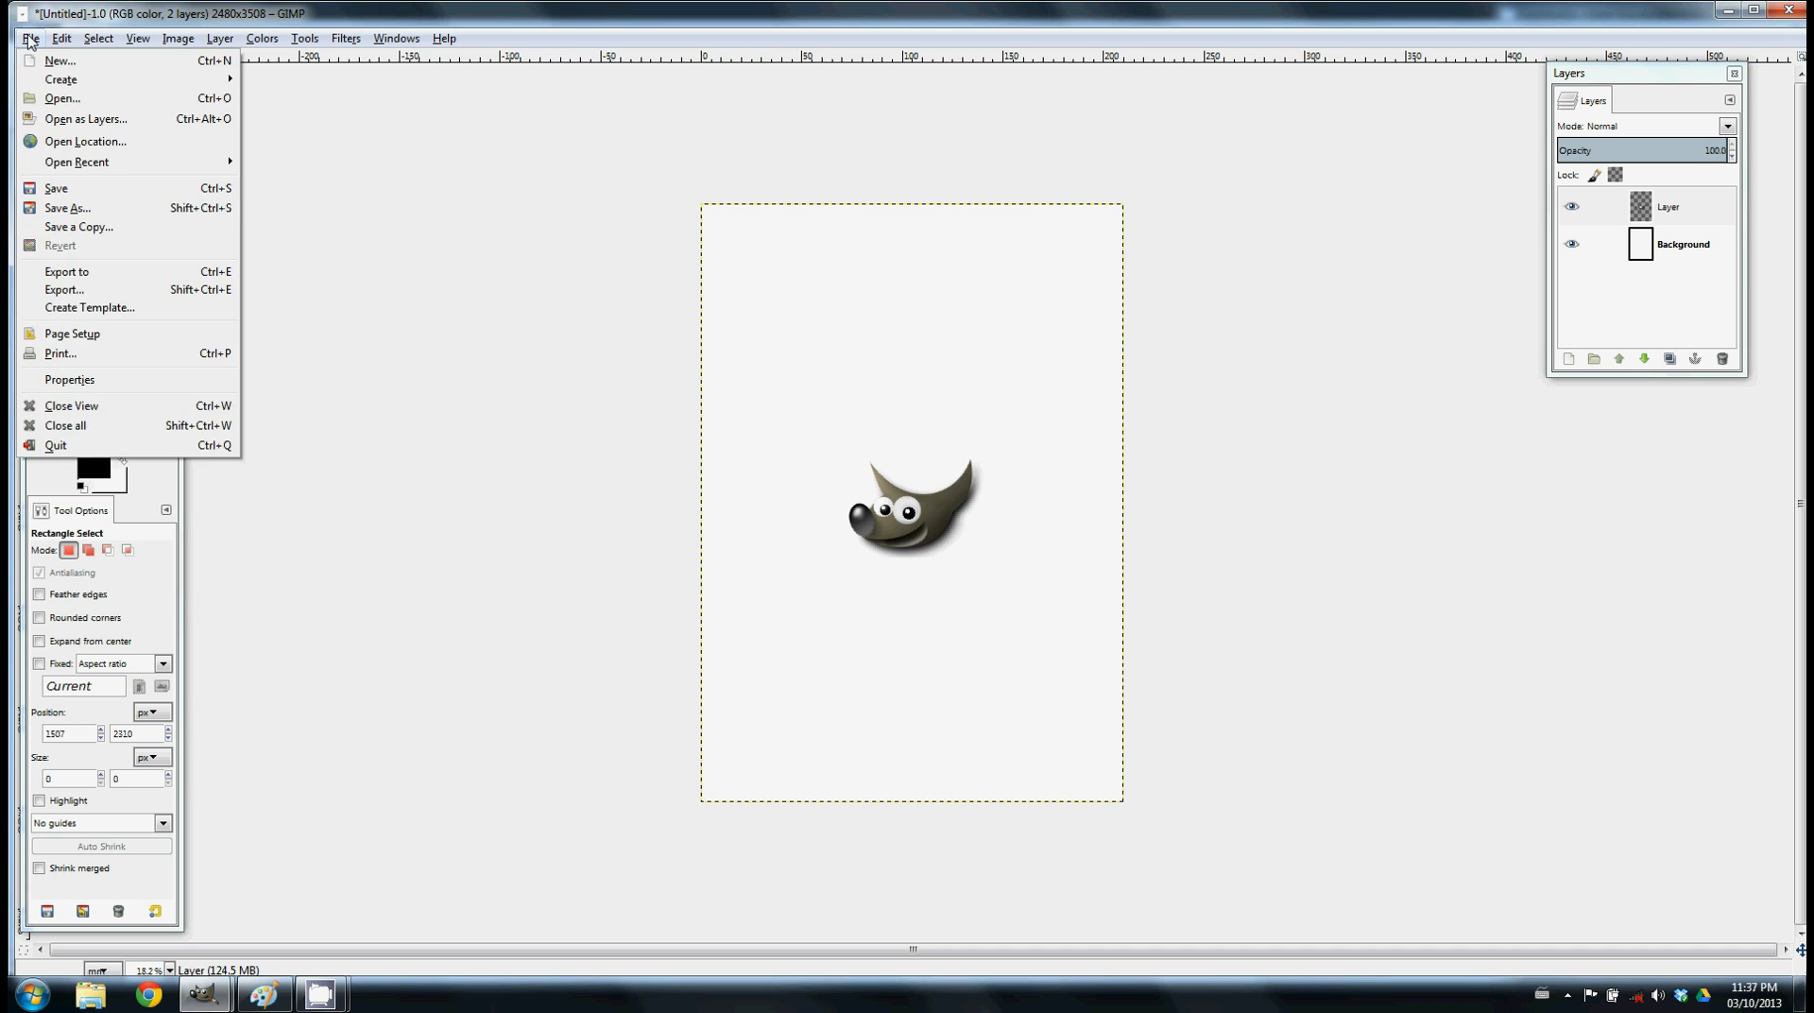
pyautogui.click(56, 188)
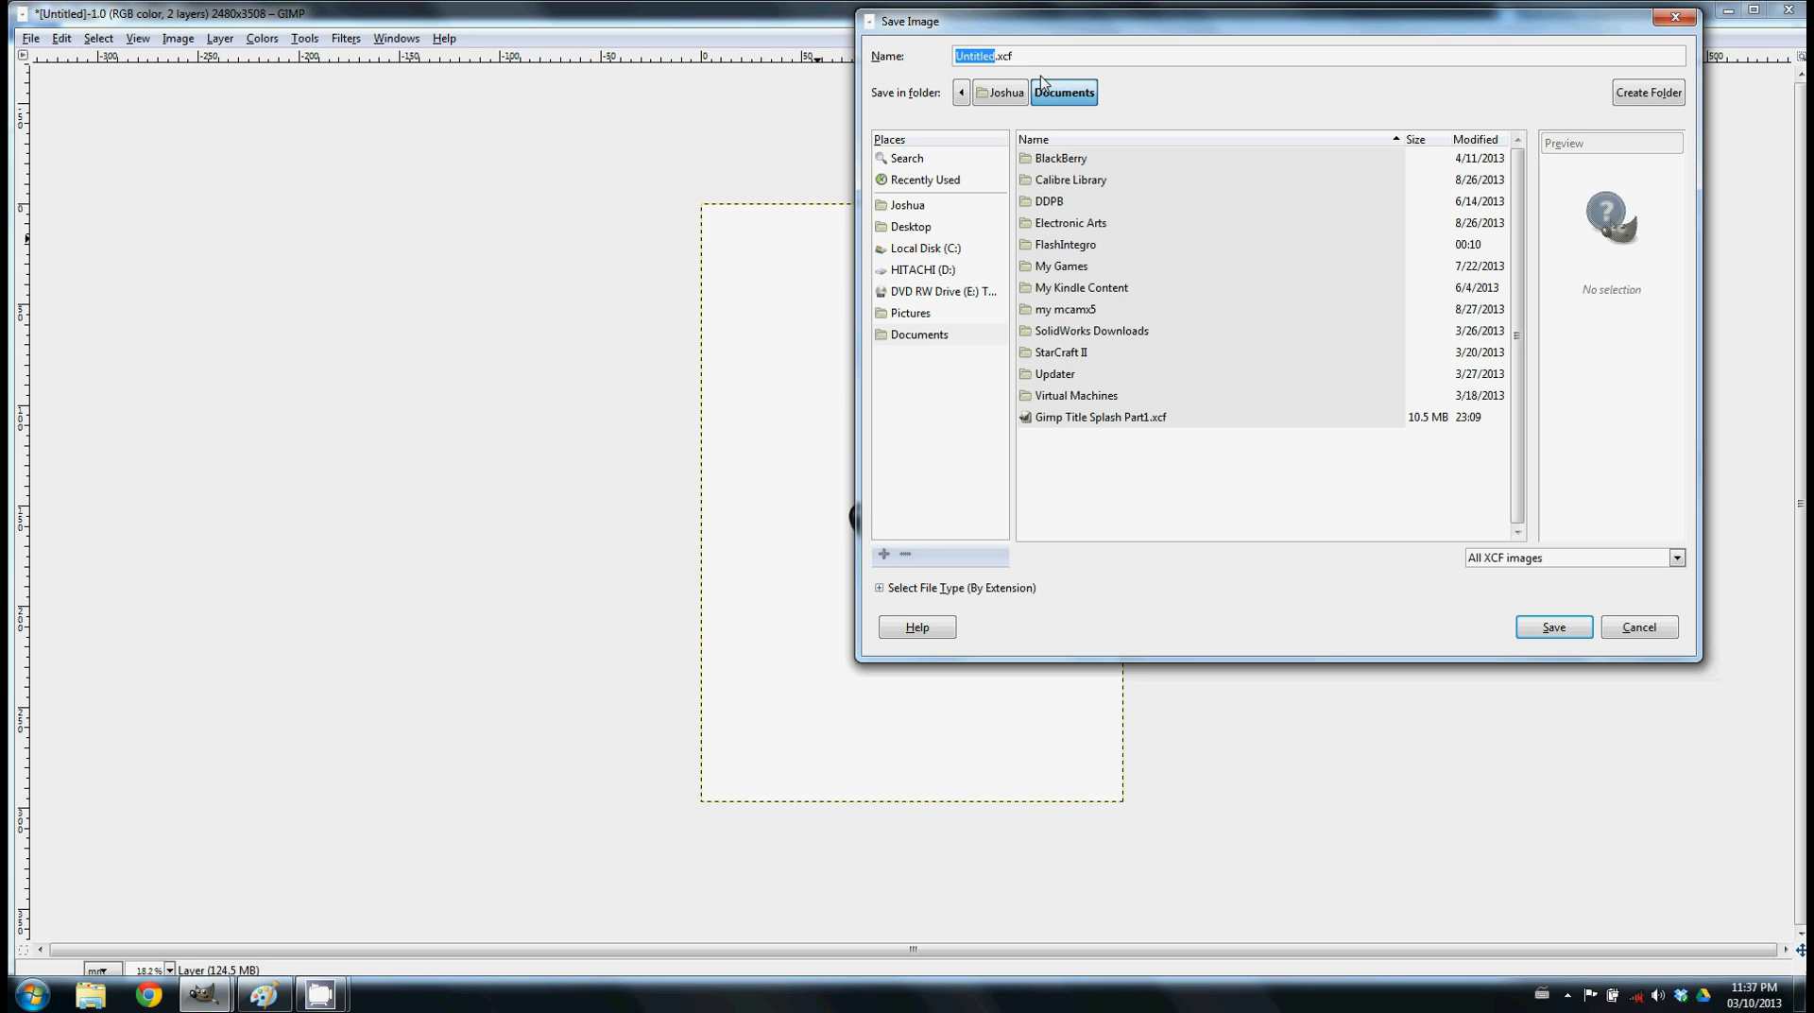
pyautogui.click(1633, 631)
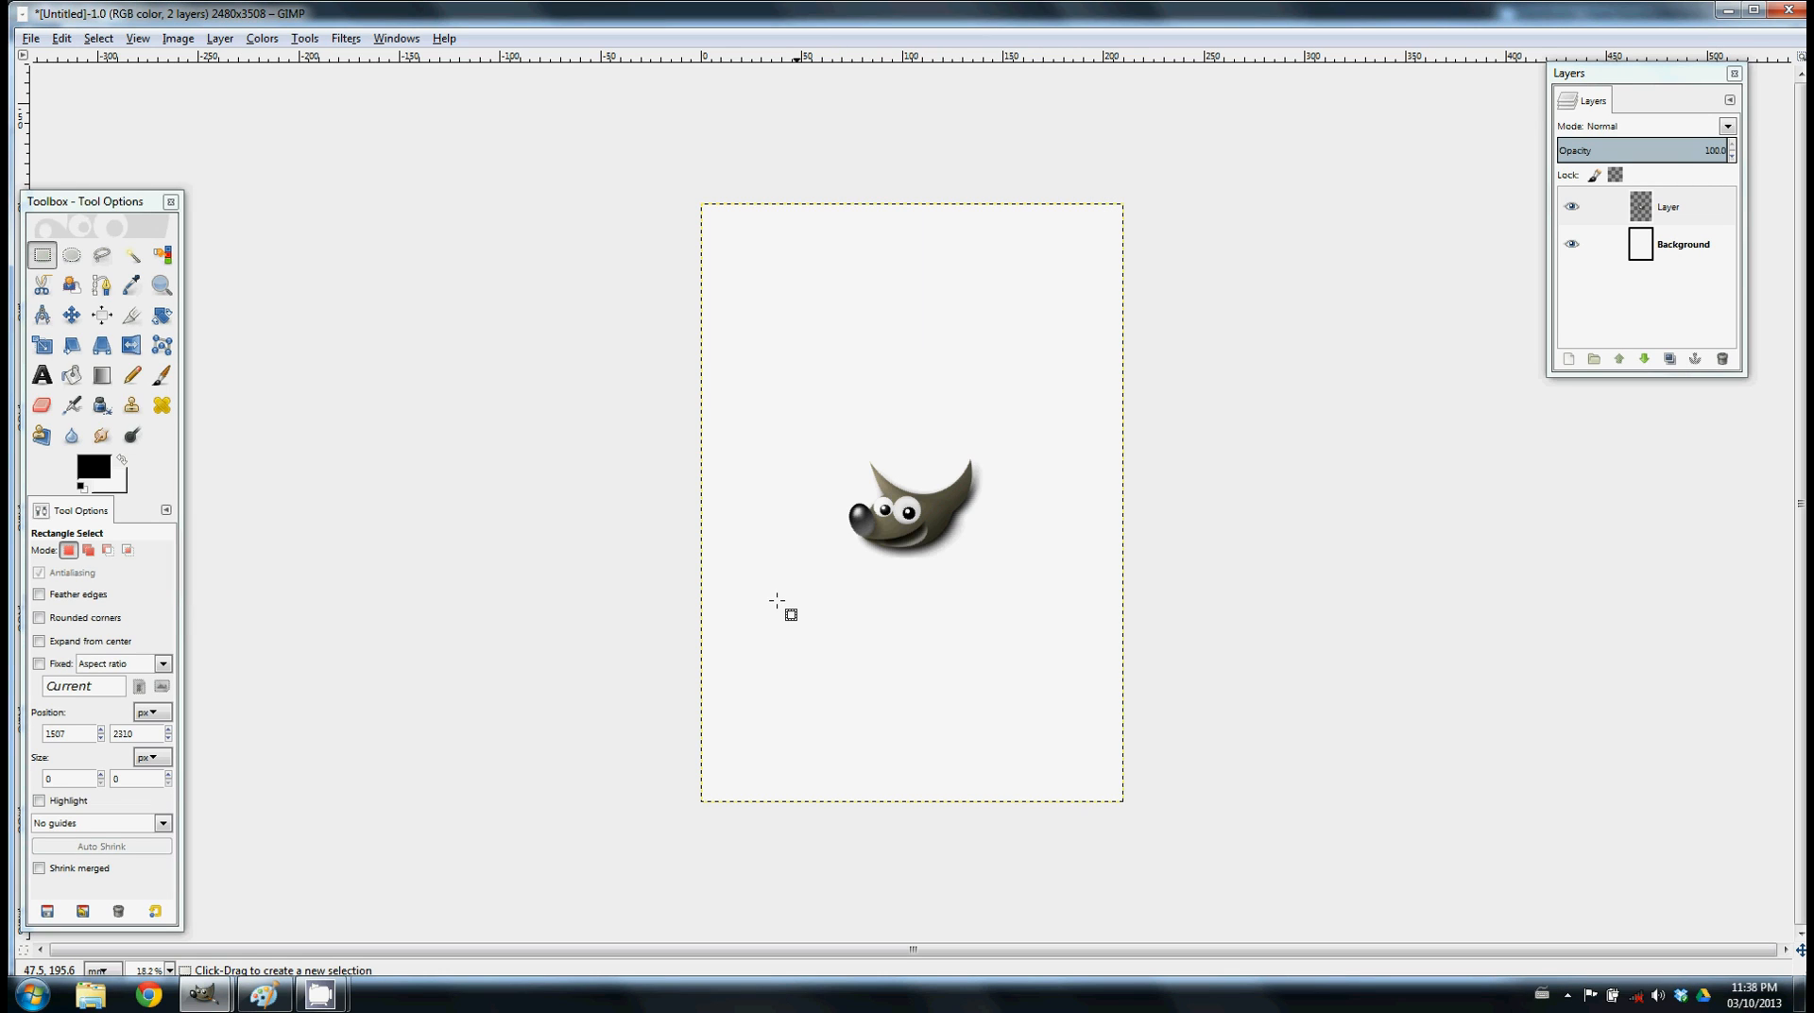
# Export the A4 image to the Documents folder as Gimplogo.jpg with JPEG quality 90
pyautogui.click(30, 39)
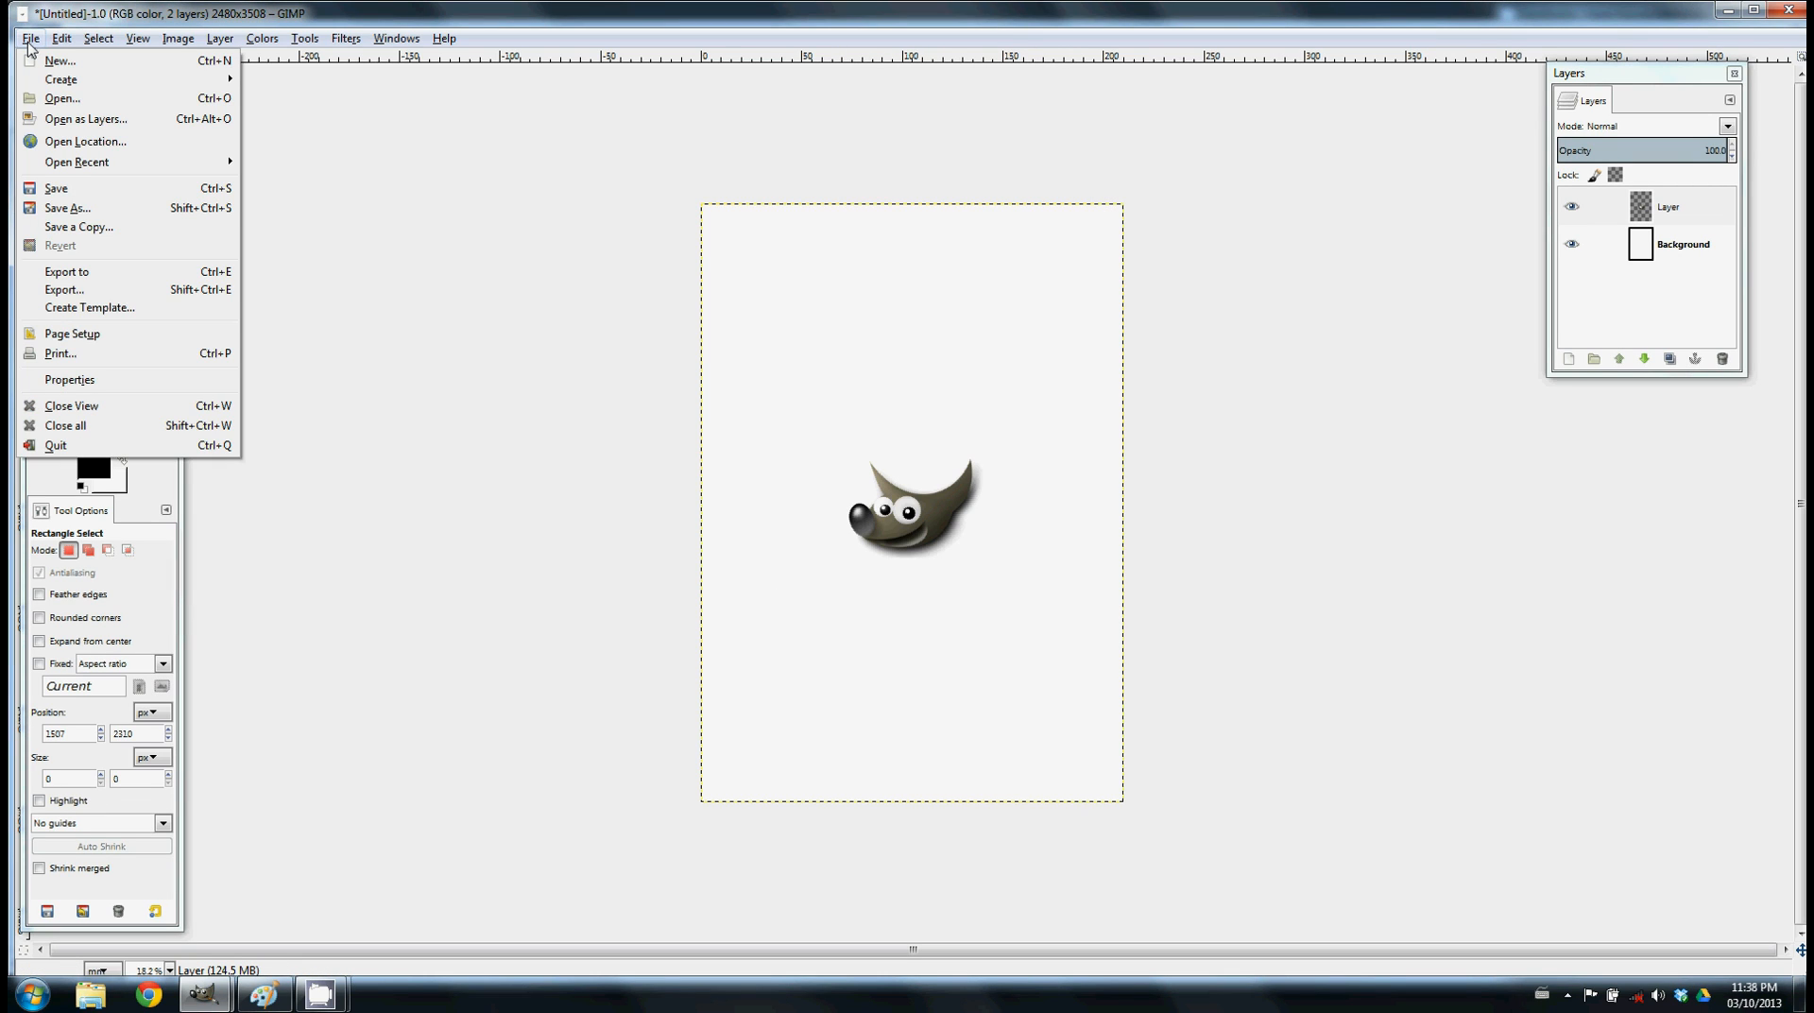
pyautogui.click(93, 274)
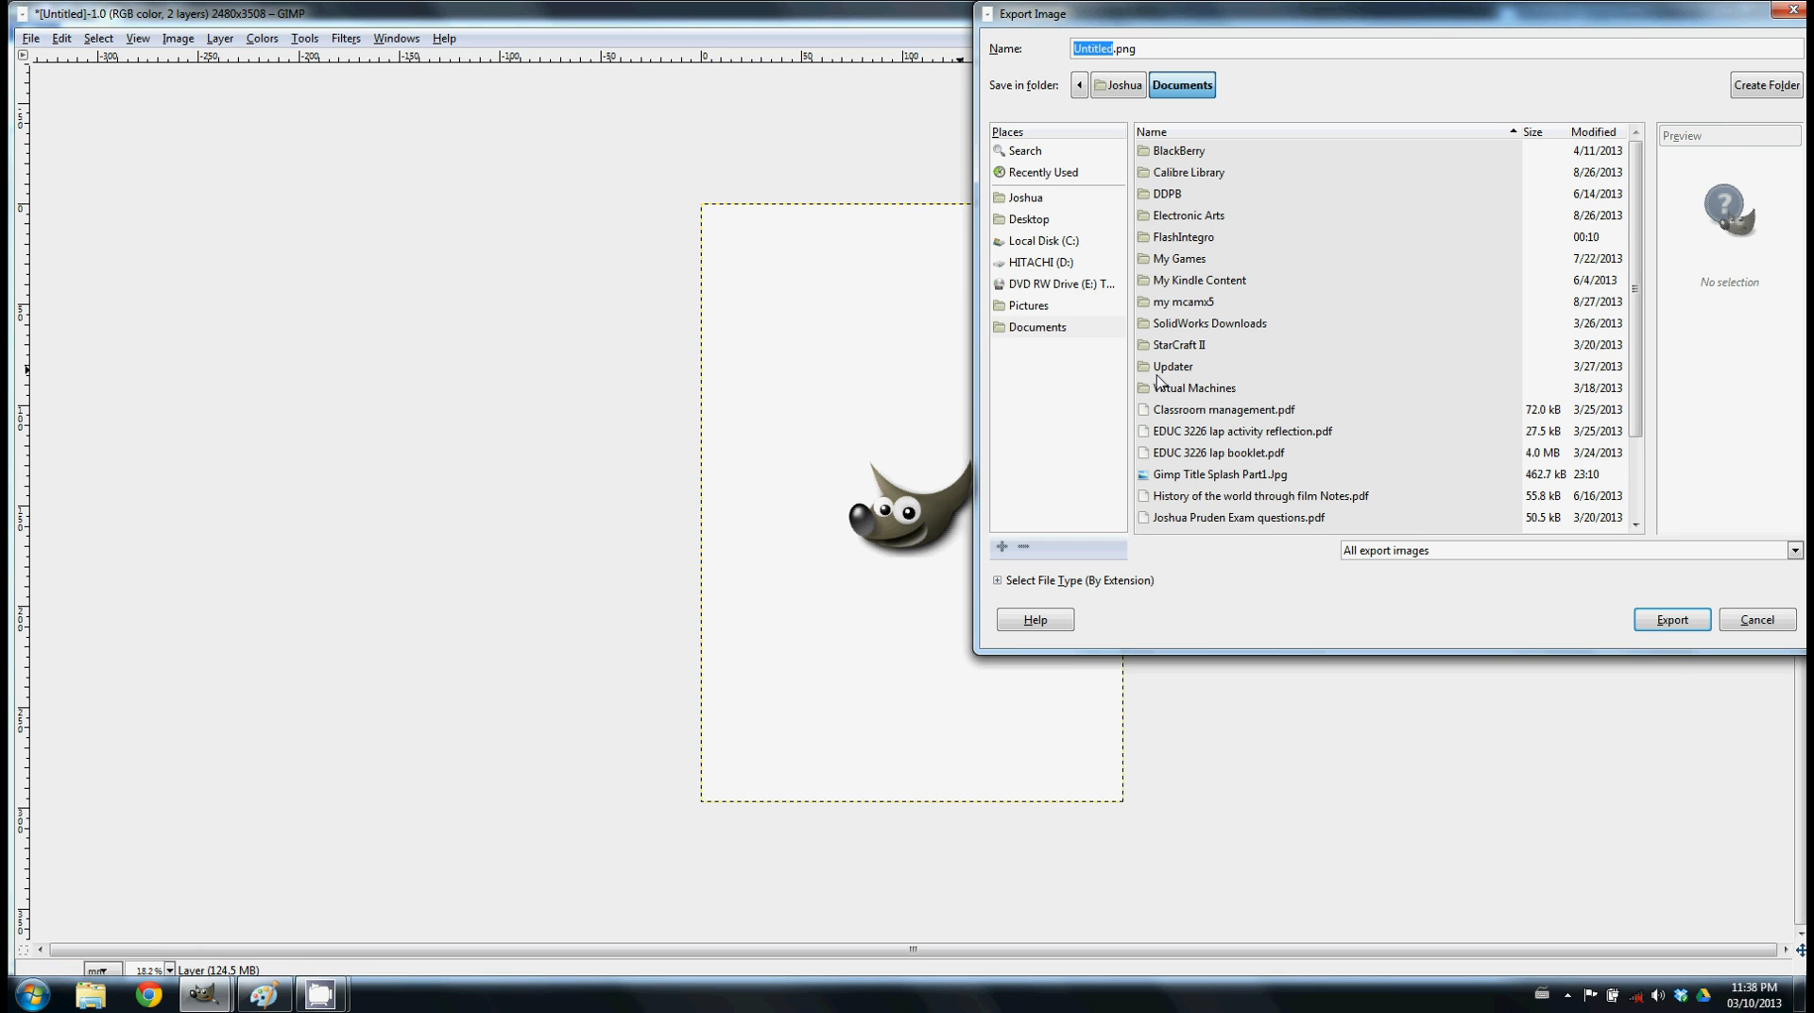
pyautogui.click(1139, 48)
pyautogui.press('BackSpace')
pyautogui.press('BackSpace')
pyautogui.press('BackSpace')
pyautogui.press('BackSpace')
pyautogui.press('BackSpace')
pyautogui.press('BackSpace')
pyautogui.press('BackSpace')
pyautogui.press('BackSpace')
pyautogui.press('BackSpace')
pyautogui.press('BackSpace')
pyautogui.press('BackSpace')
pyautogui.press('BackSpace')
pyautogui.write('Gimplogo.jpg')
pyautogui.click(1672, 620)
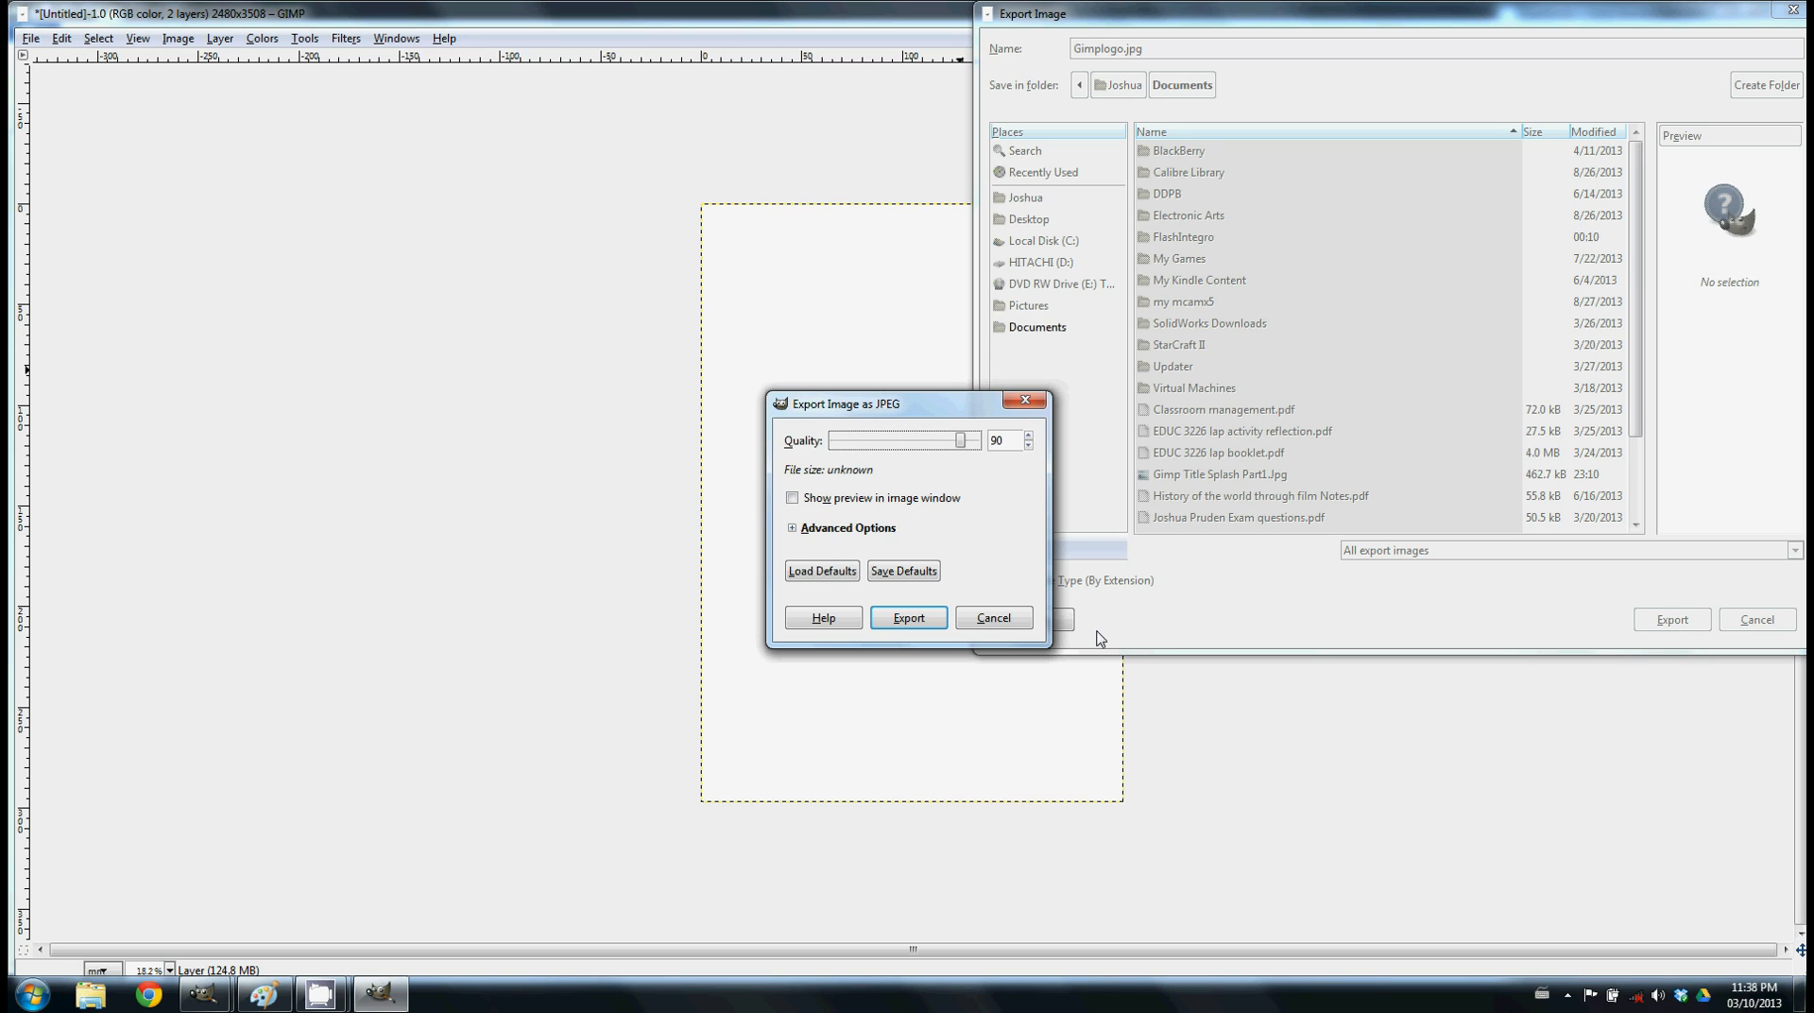
pyautogui.click(888, 618)
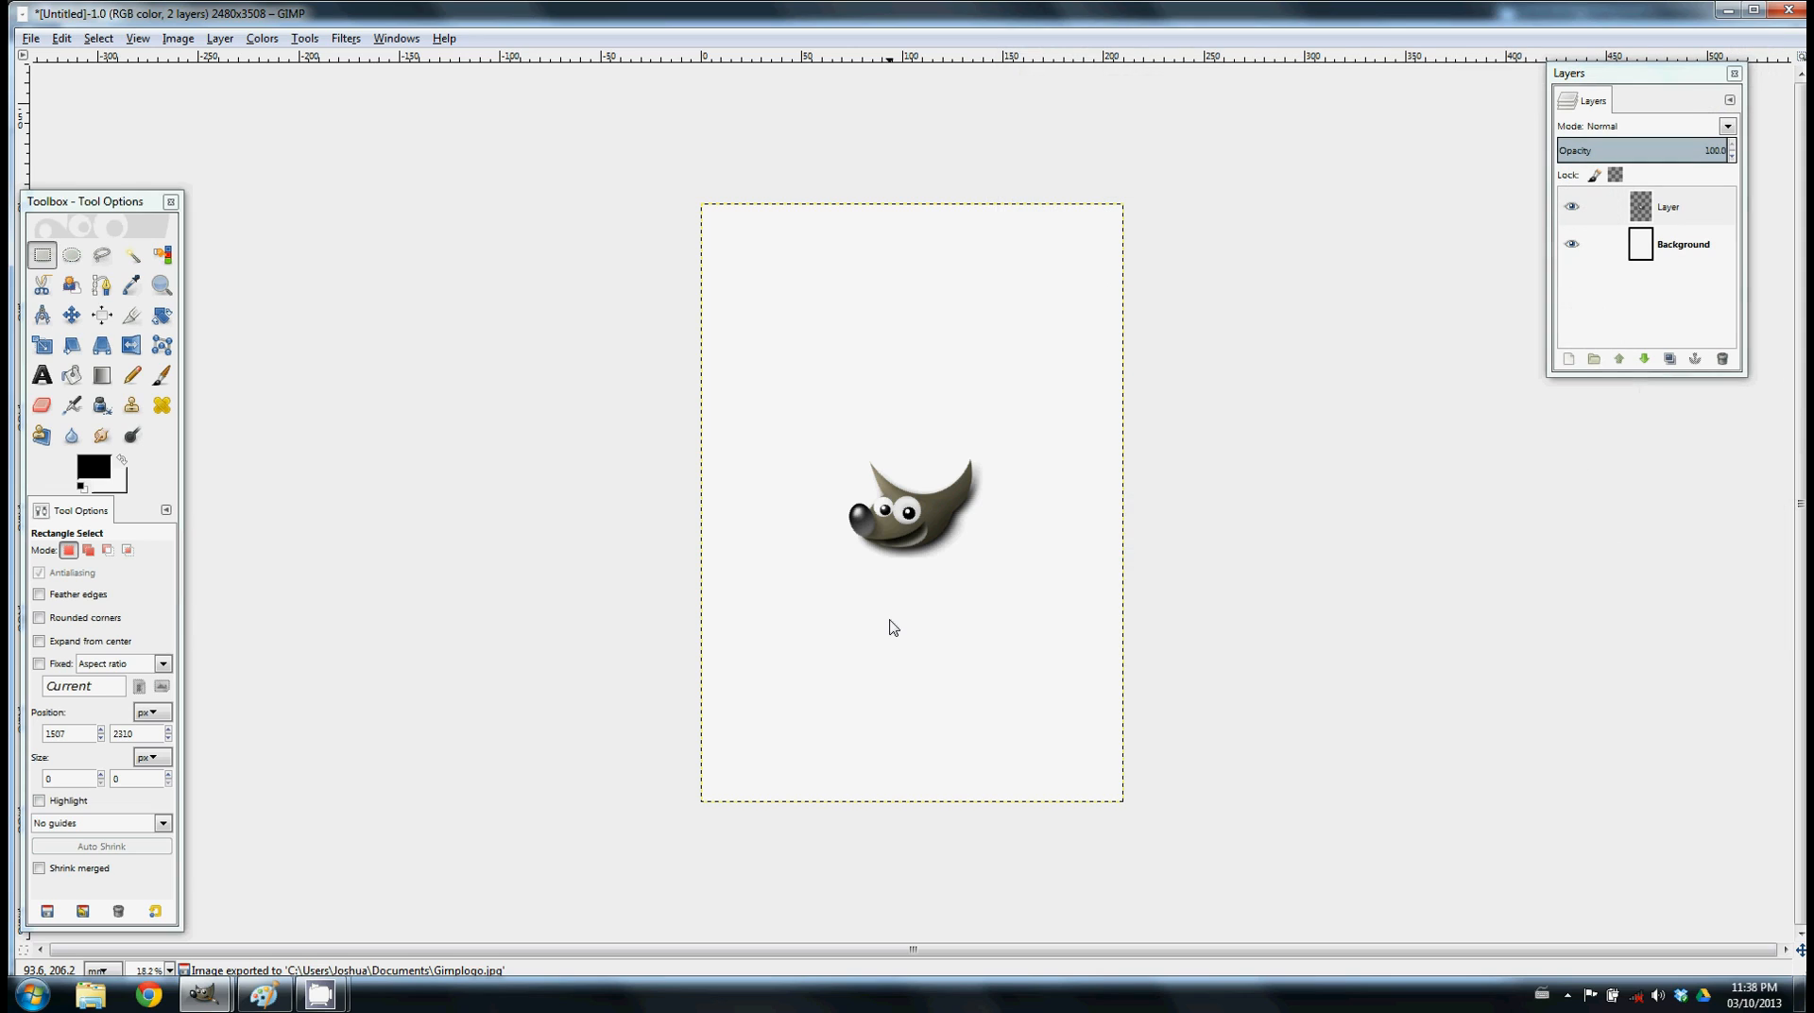